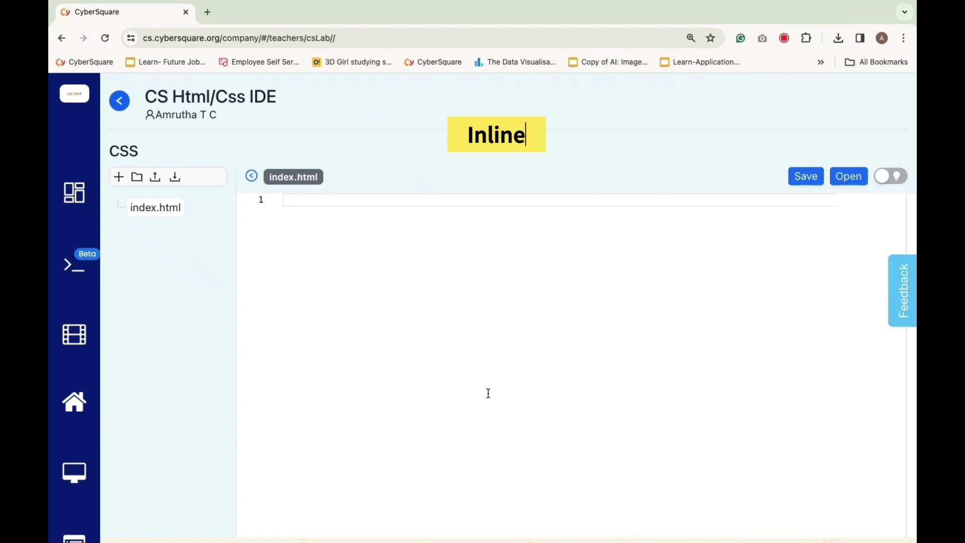
# Start index.html with the html and head tags and the title 'Inline CSS'
pyautogui.click(312, 203)
pyautogui.write('<html>')
pyautogui.press('Return')
pyautogui.write('<head')
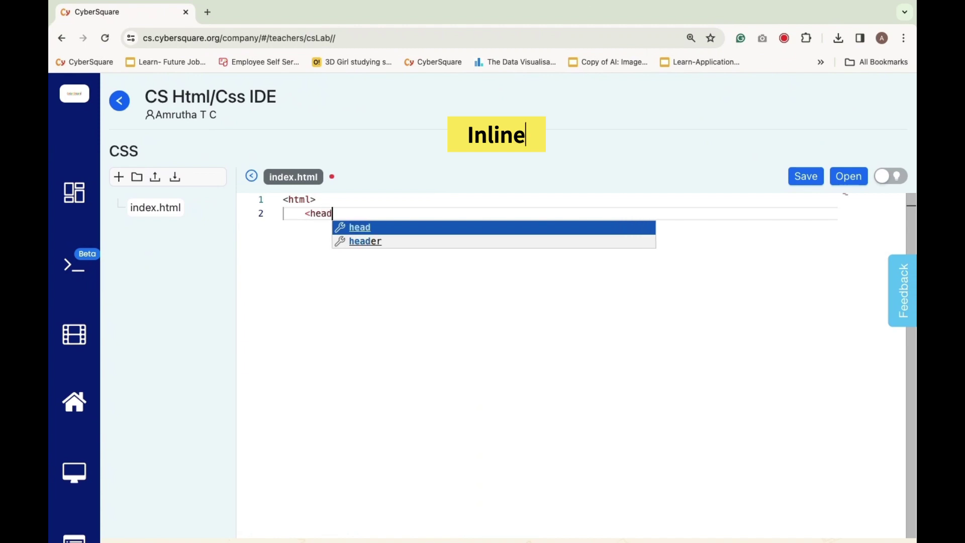
pyautogui.press('Escape')
pyautogui.press('BackSpace')
pyautogui.write('d>')
pyautogui.press('Return')
pyautogui.write('<t')
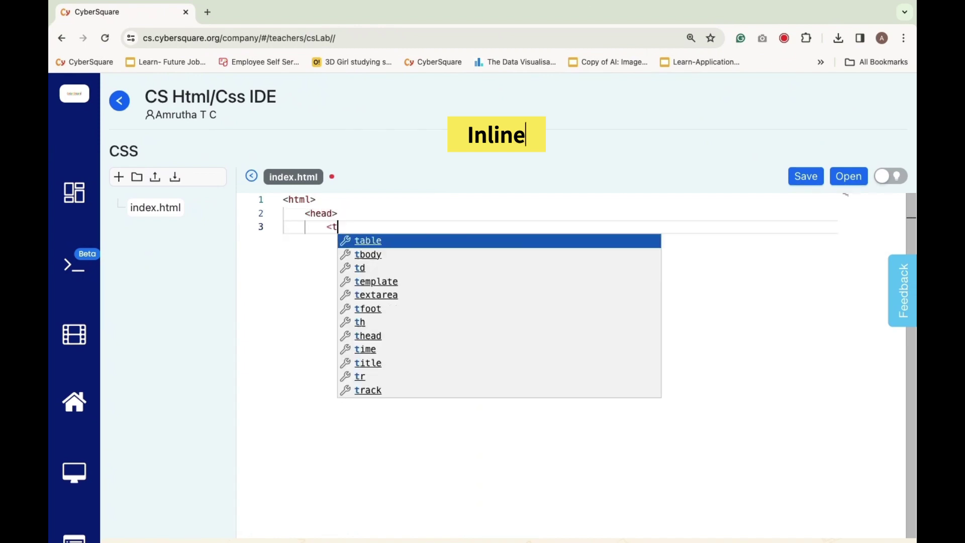
pyautogui.write('itle>I')
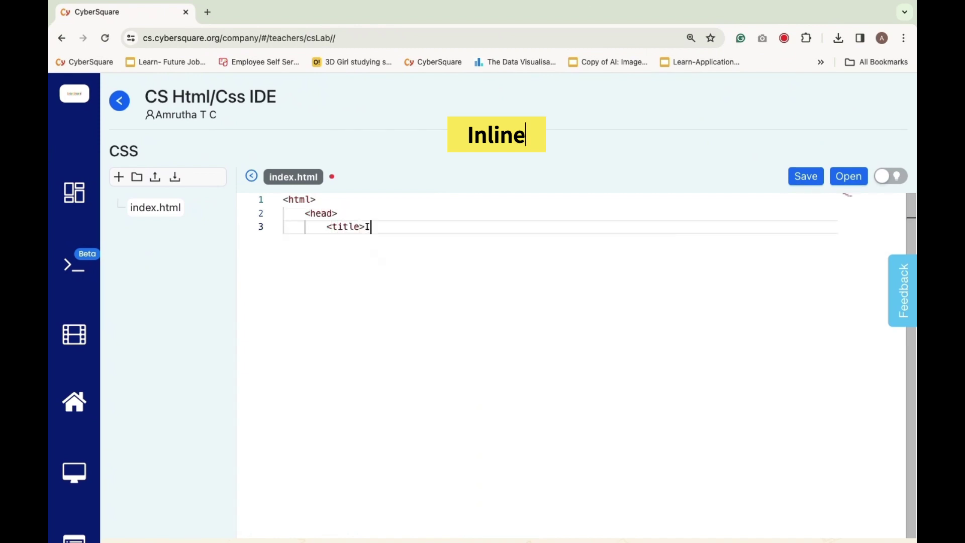
pyautogui.write('nline C')
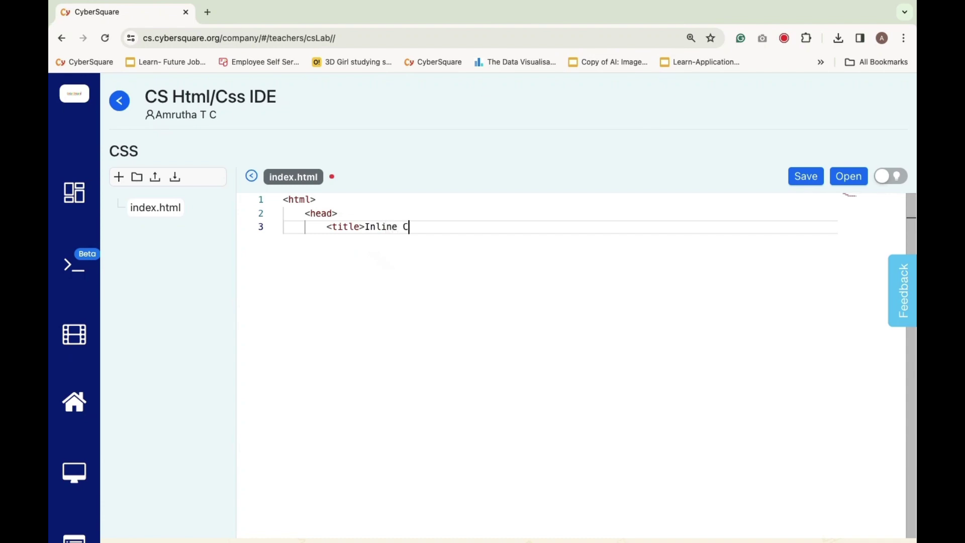
pyautogui.write('SS <')
pyautogui.press('Return')
pyautogui.press('Return')
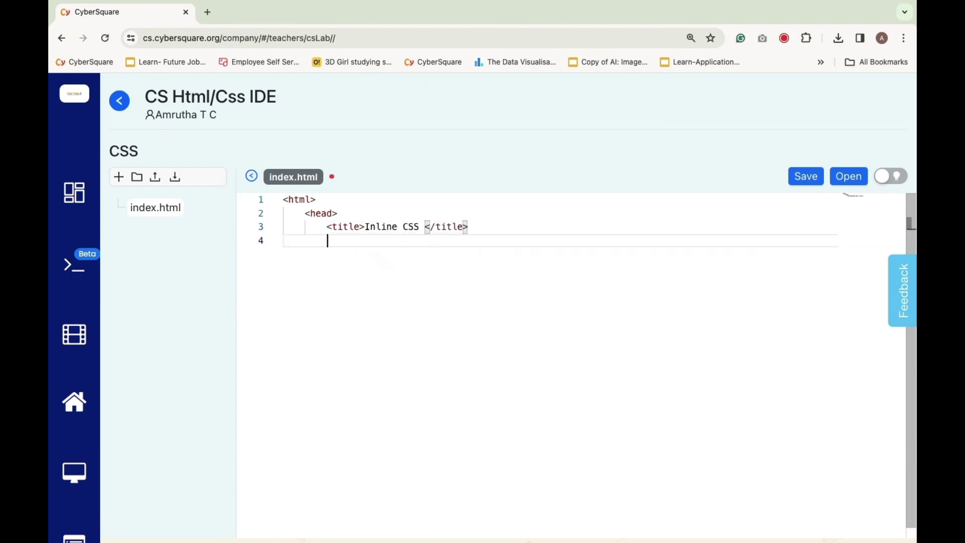
pyautogui.write('<')
# Close the head and add a body with paragraph 'Different way of applying CSS'
pyautogui.press('BackSpace')
pyautogui.press('BackSpace')
pyautogui.write('</')
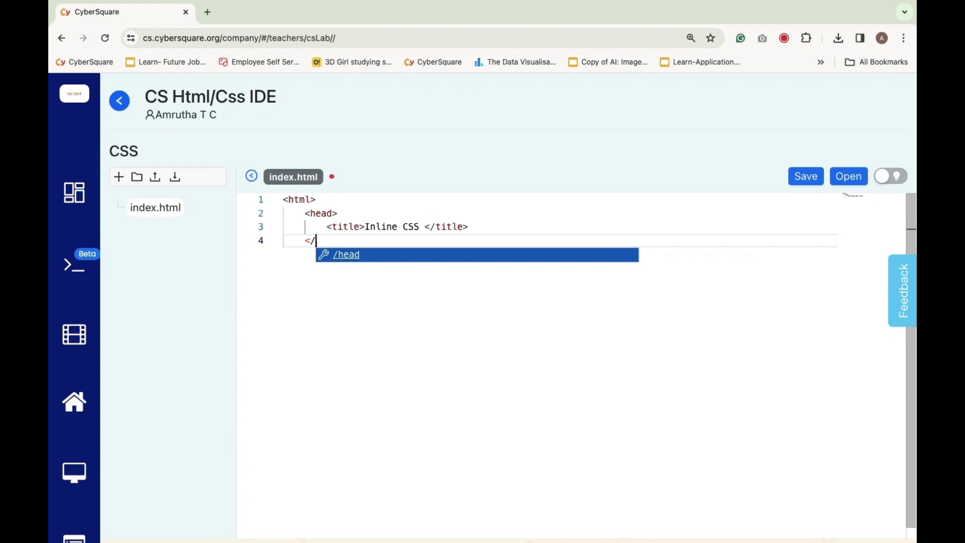
pyautogui.press('Return')
pyautogui.press('Return')
pyautogui.write('<body')
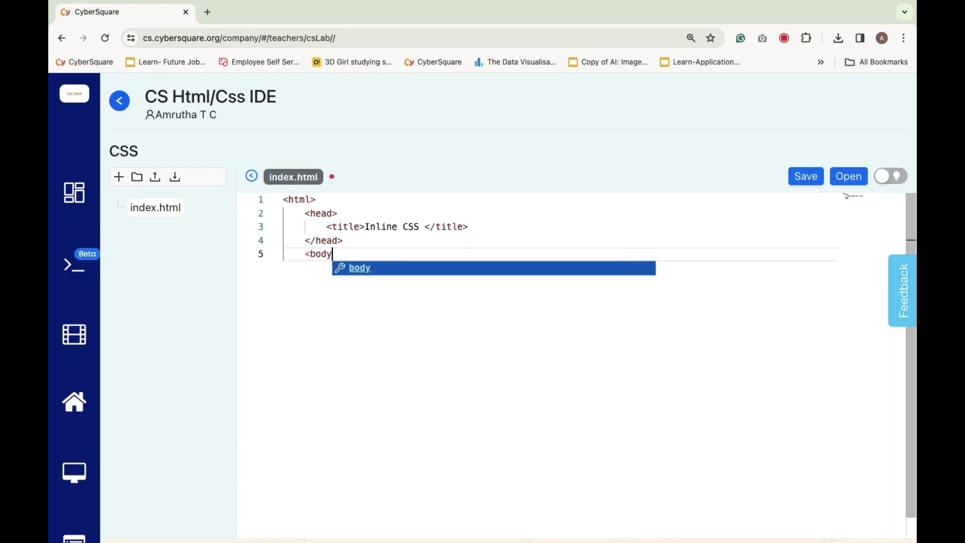
pyautogui.write('>')
pyautogui.press('Return')
pyautogui.write('<p>')
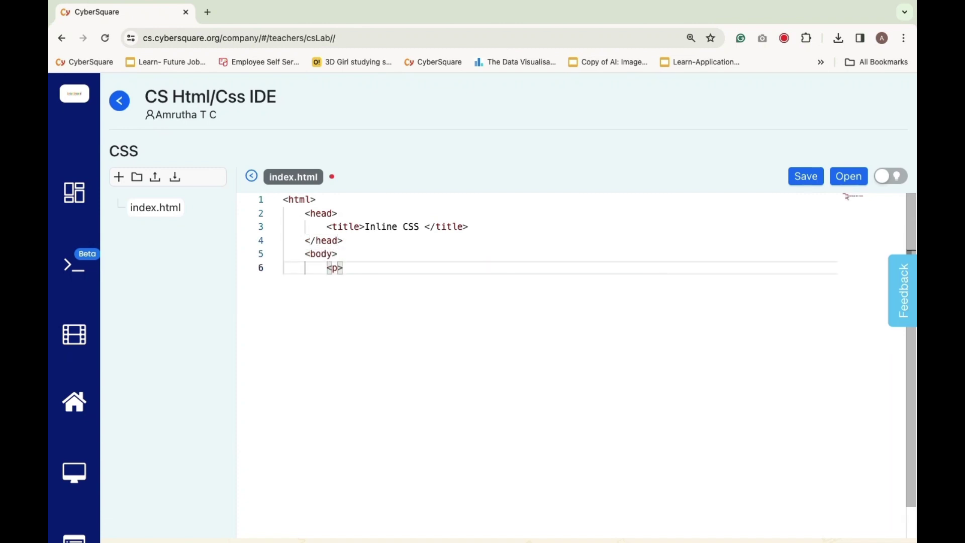
pyautogui.write('Different way ')
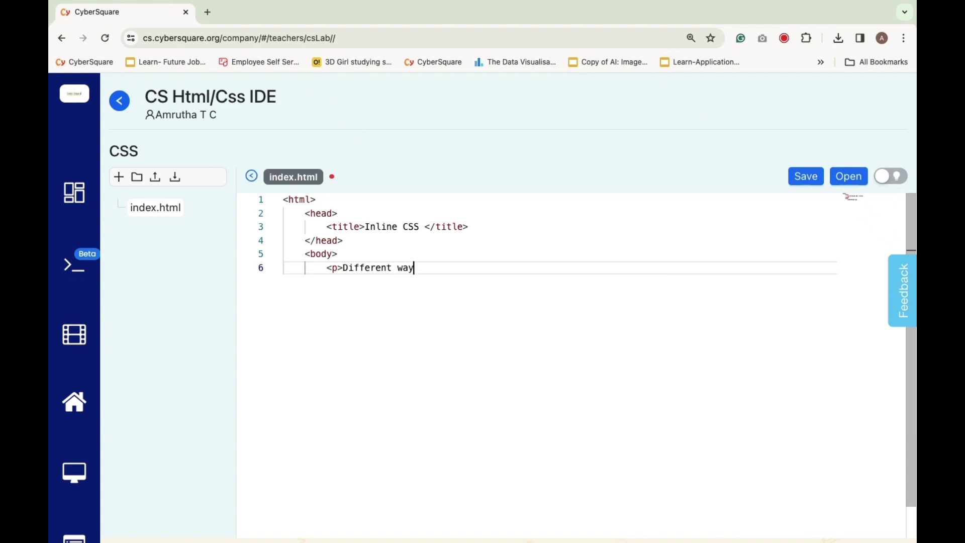
pyautogui.write('of applying')
pyautogui.write(' CSS </p>')
pyautogui.press('Return')
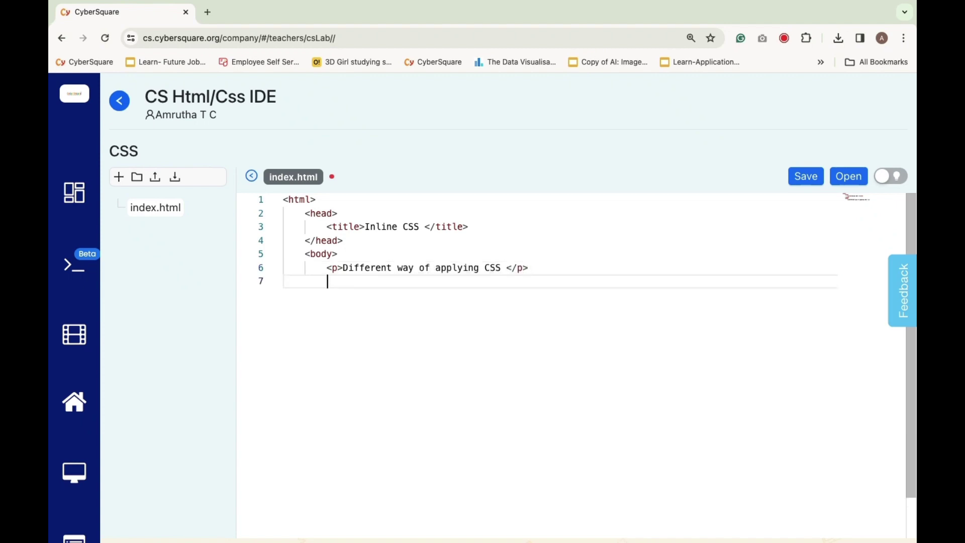
pyautogui.write('</body>')
pyautogui.press('Return')
pyautogui.write('</')
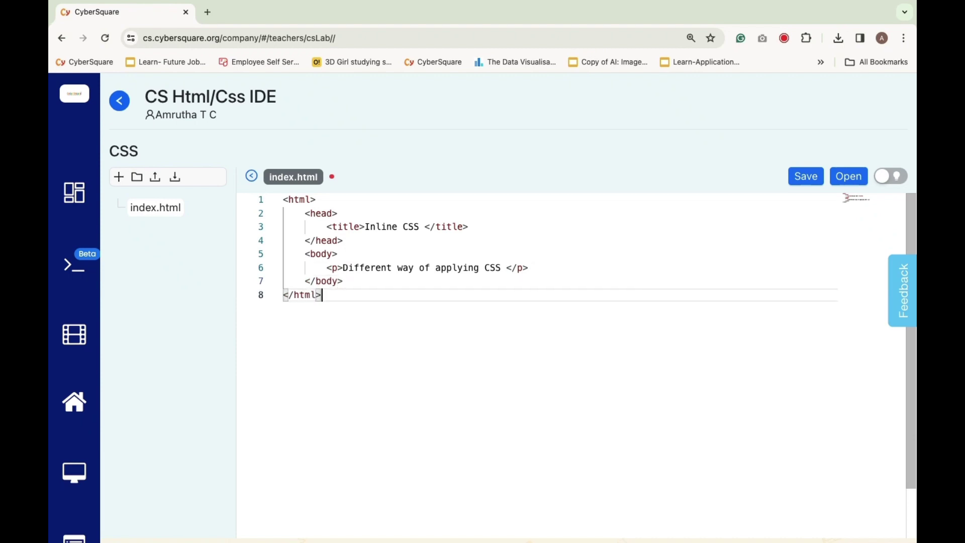
pyautogui.click(368, 281)
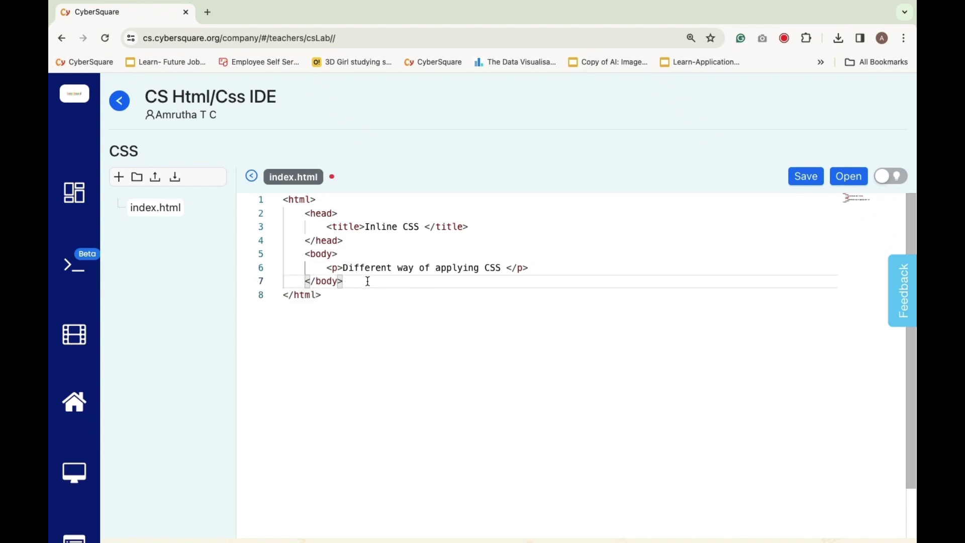
# Give the paragraph tag the inline style color:purple;font-size:16px
pyautogui.click(338, 269)
pyautogui.write('s')
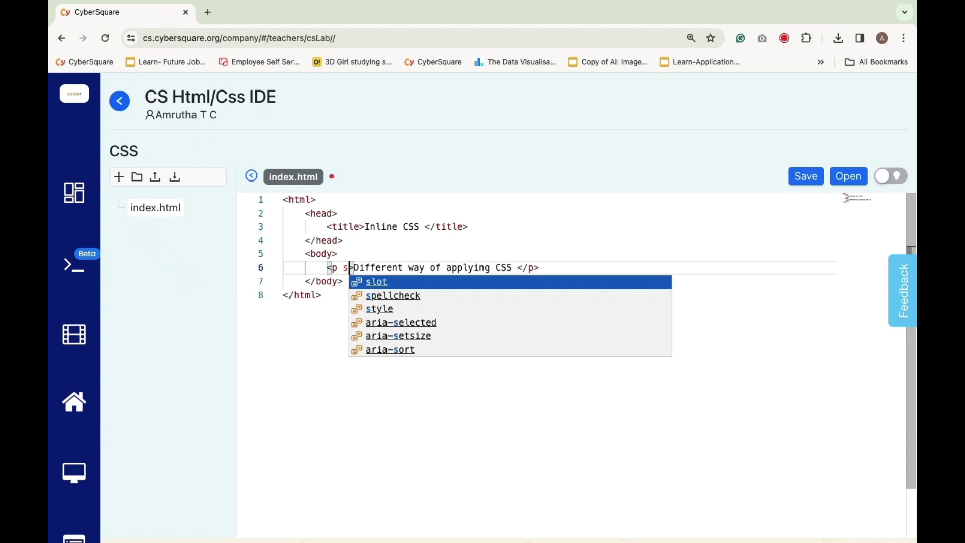
pyautogui.write('ty')
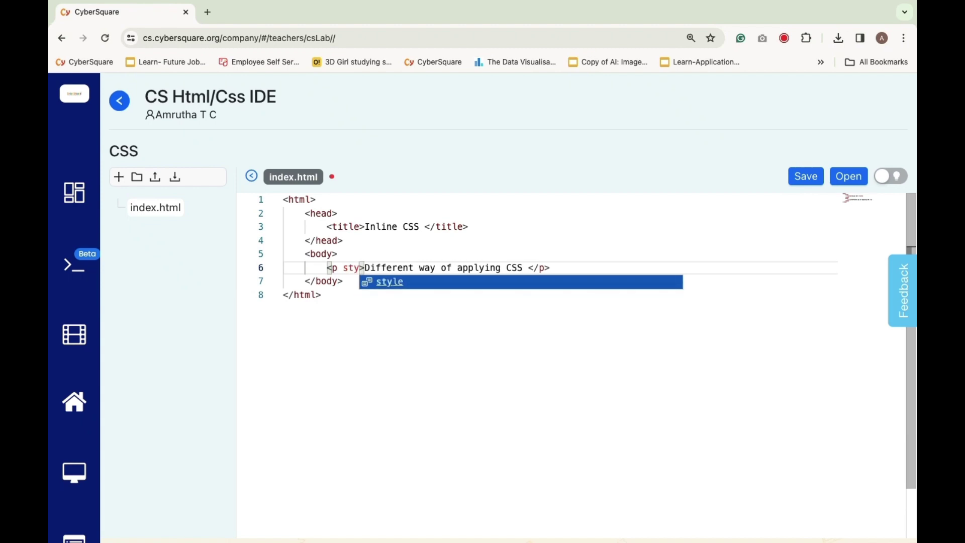
pyautogui.press('Return')
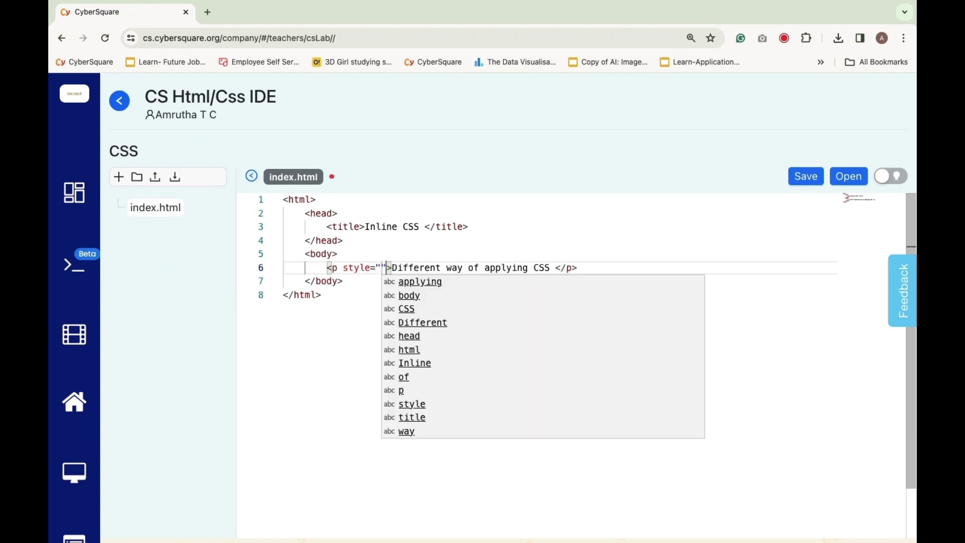
pyautogui.write('colo')
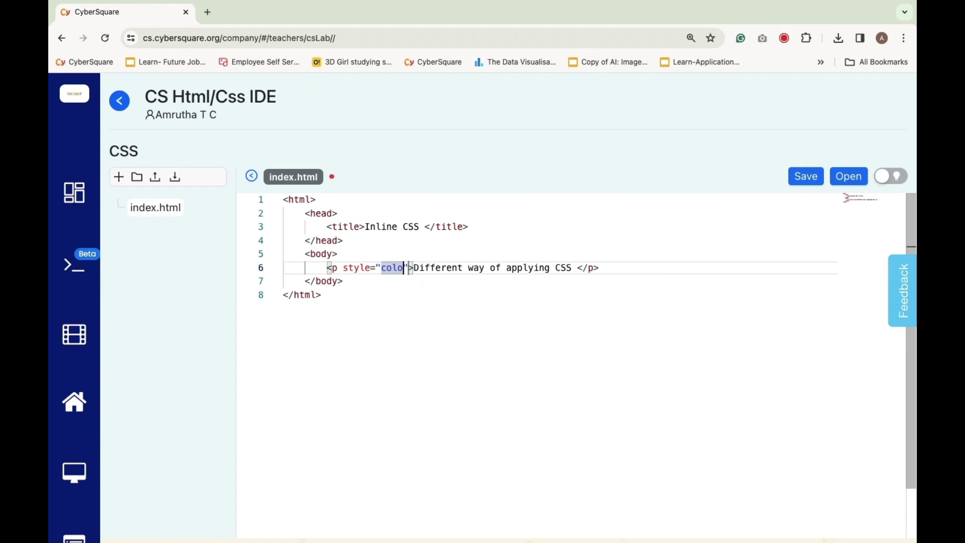
pyautogui.write('r:p')
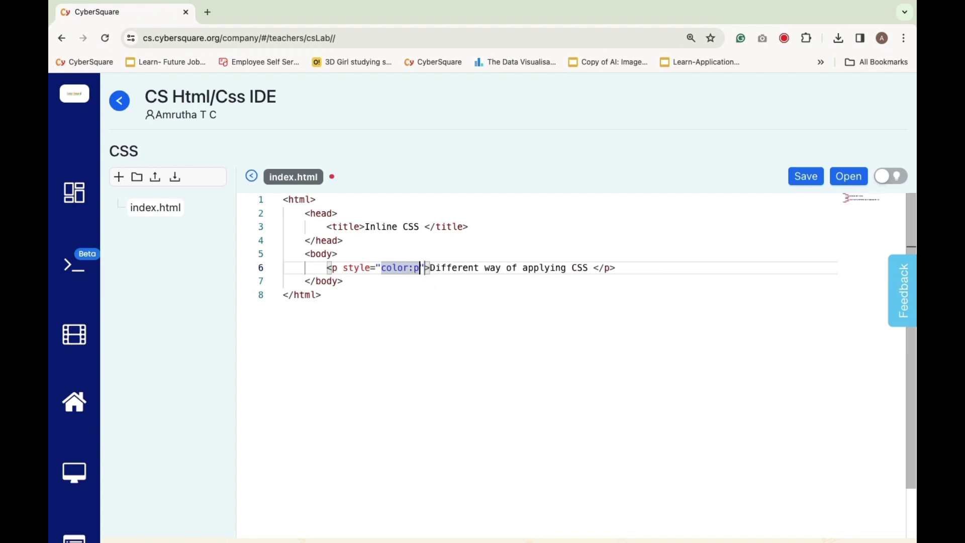
pyautogui.write('urple')
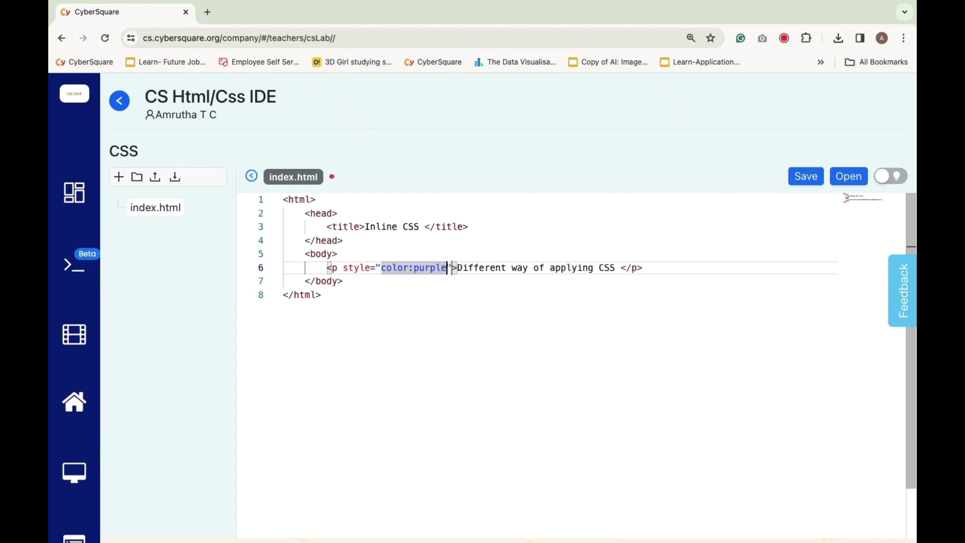
pyautogui.write(';')
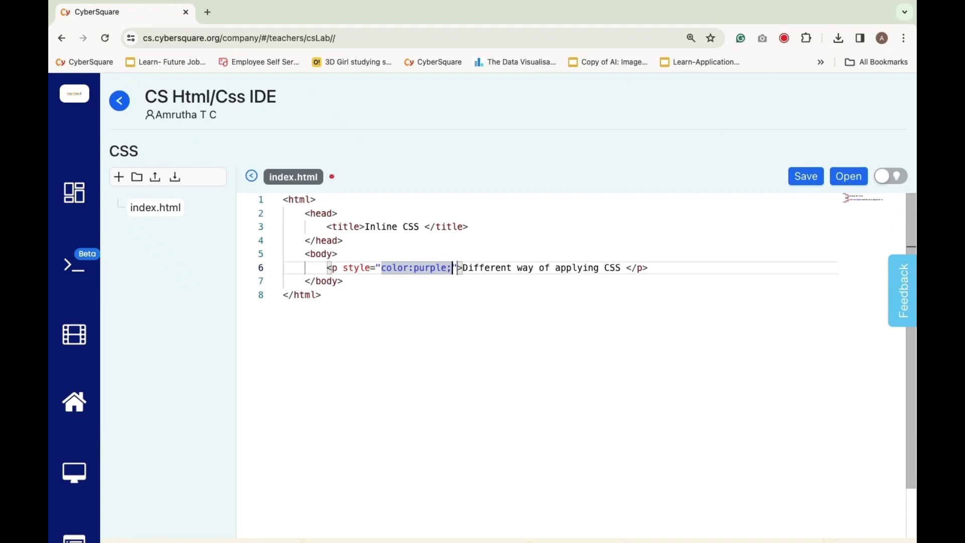
pyautogui.write('font')
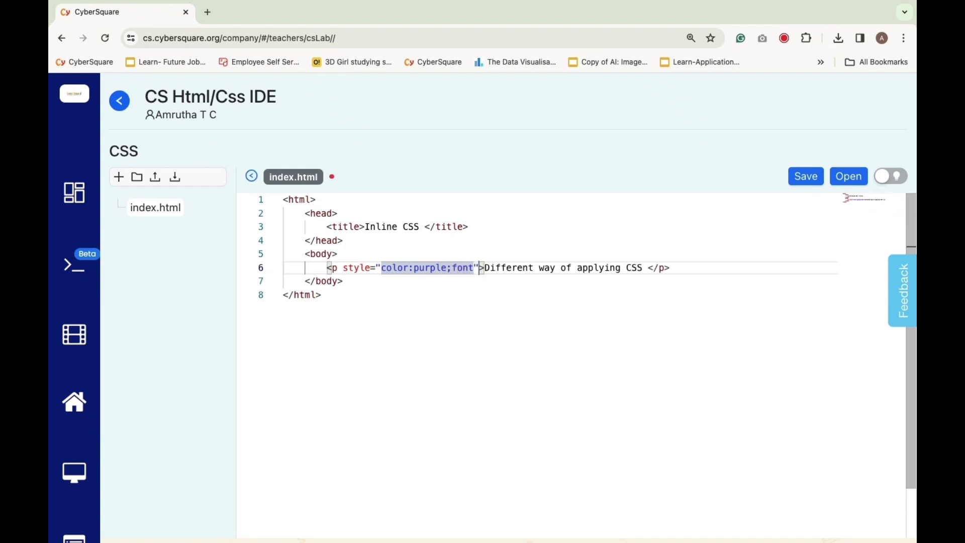
pyautogui.write('-size')
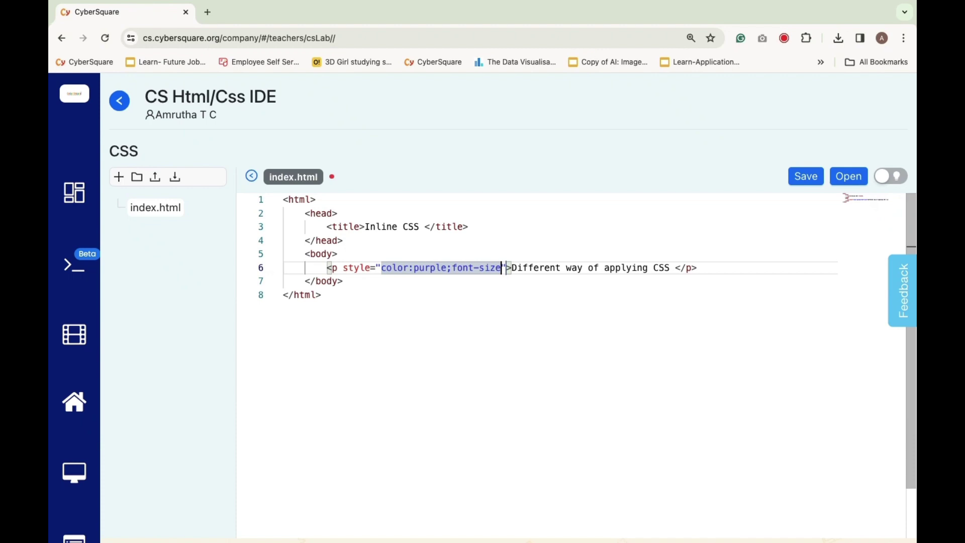
pyautogui.write(':')
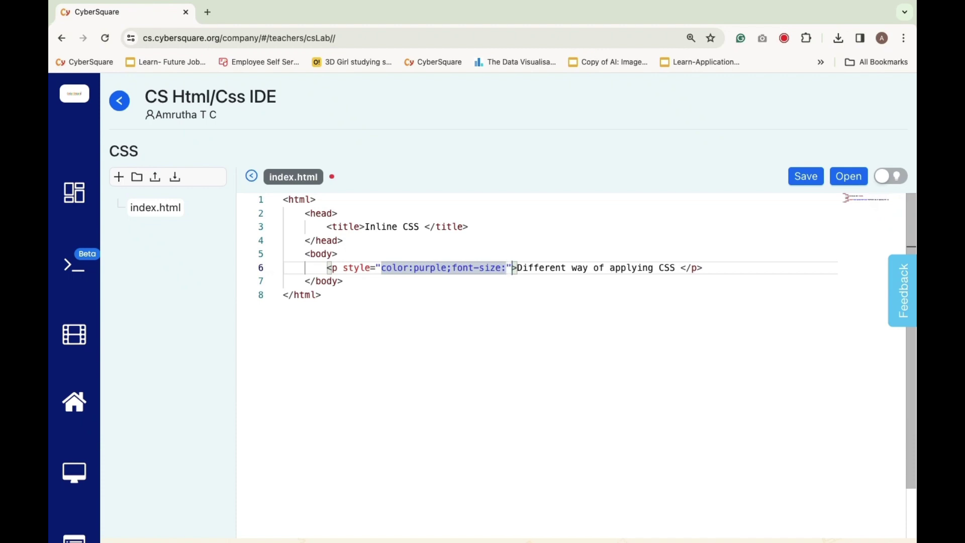
pyautogui.write('16p')
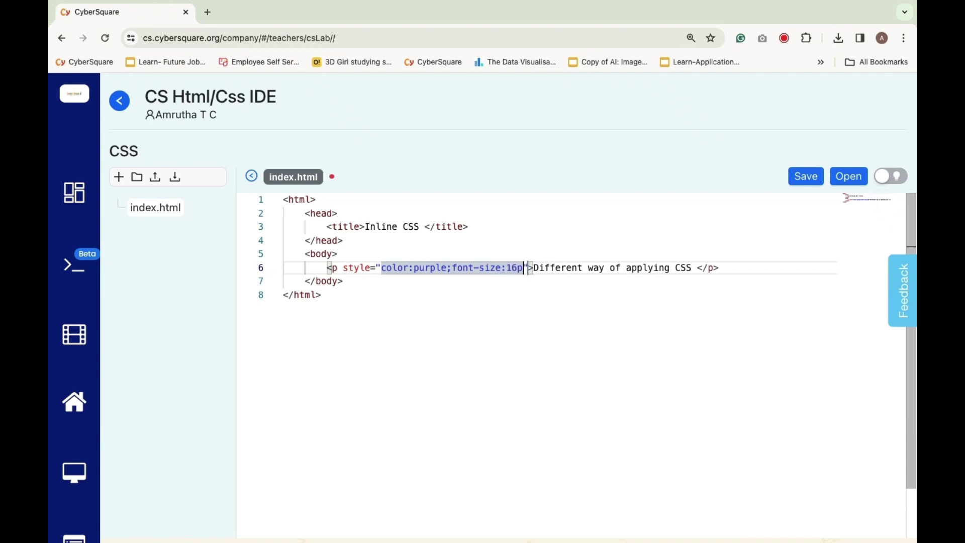
pyautogui.write('x')
pyautogui.click(320, 318)
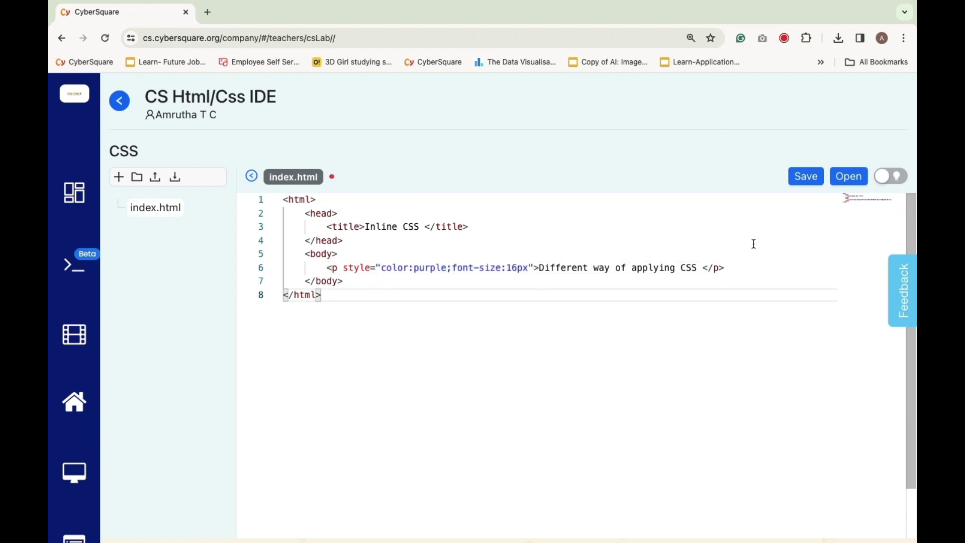
# Save the Inline CSS page
pyautogui.click(806, 182)
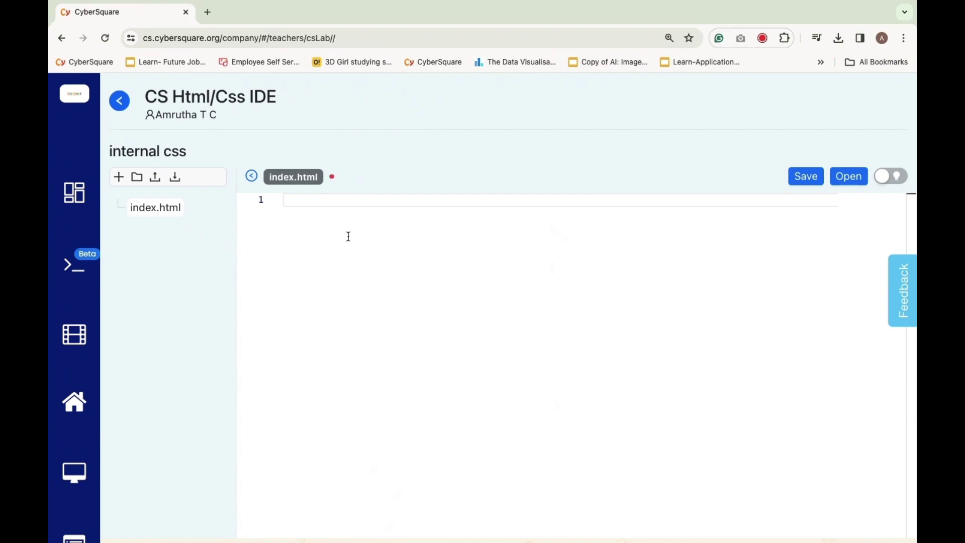
pyautogui.write('<html>')
# Write the html skeleton with title 'Internal CSS' and paragraph 'Different ways of applying CSS'
pyautogui.press('Return')
pyautogui.write('<')
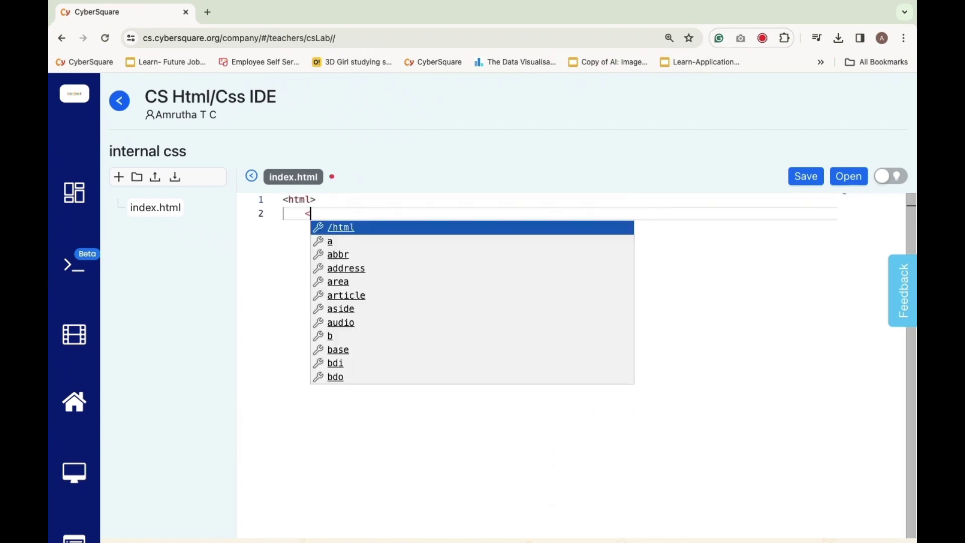
pyautogui.write('head>')
pyautogui.press('Return')
pyautogui.write('<t')
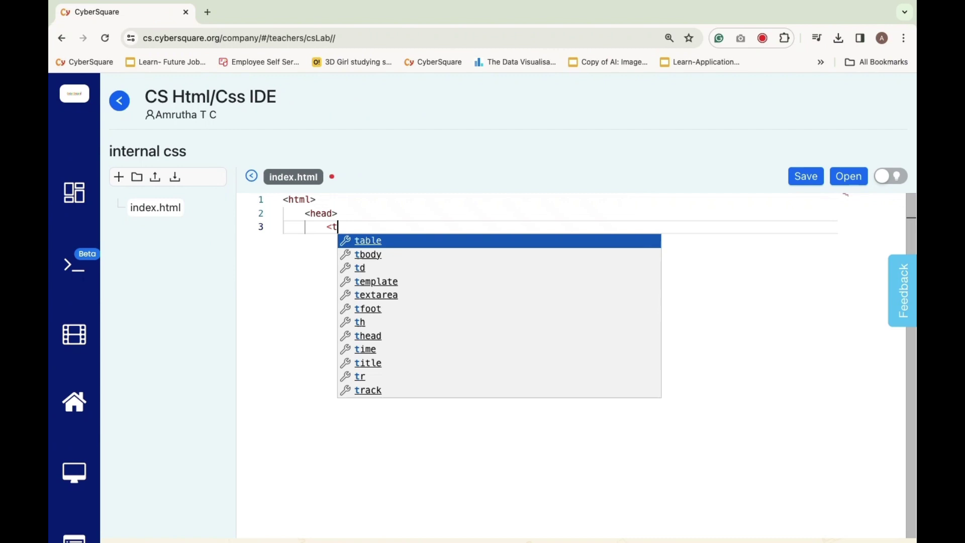
pyautogui.write('itle>Inter')
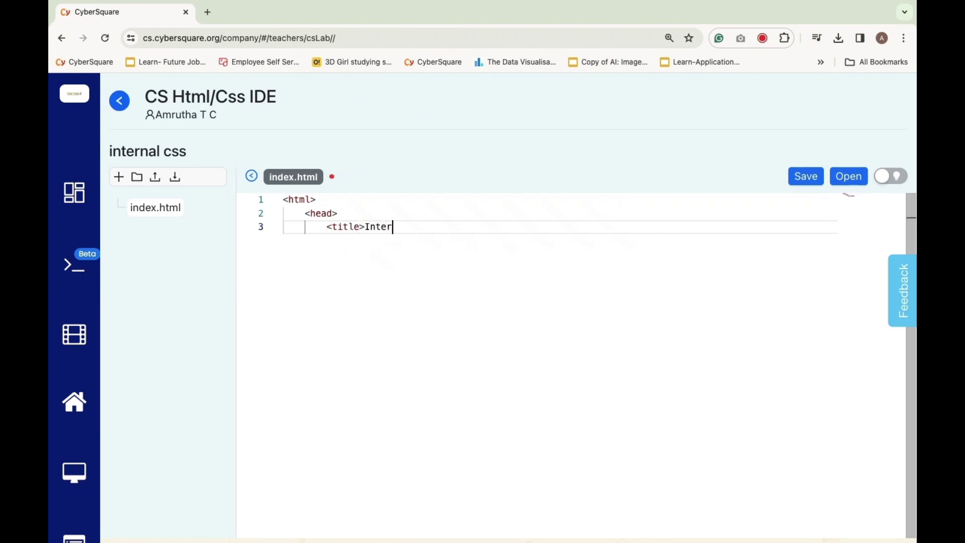
pyautogui.write('nal CSS </')
pyautogui.press('Return')
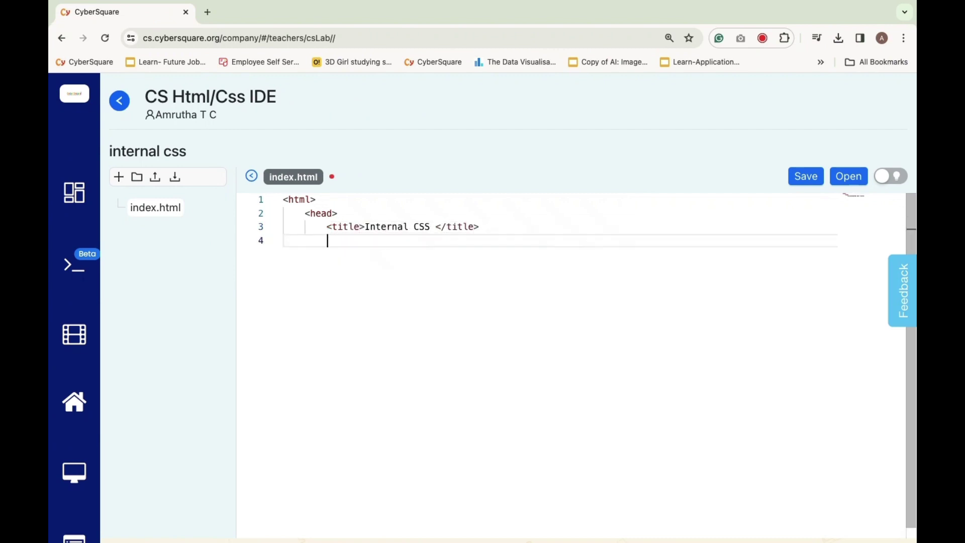
pyautogui.write('</')
pyautogui.press('Return')
pyautogui.press('Return')
pyautogui.write('<b')
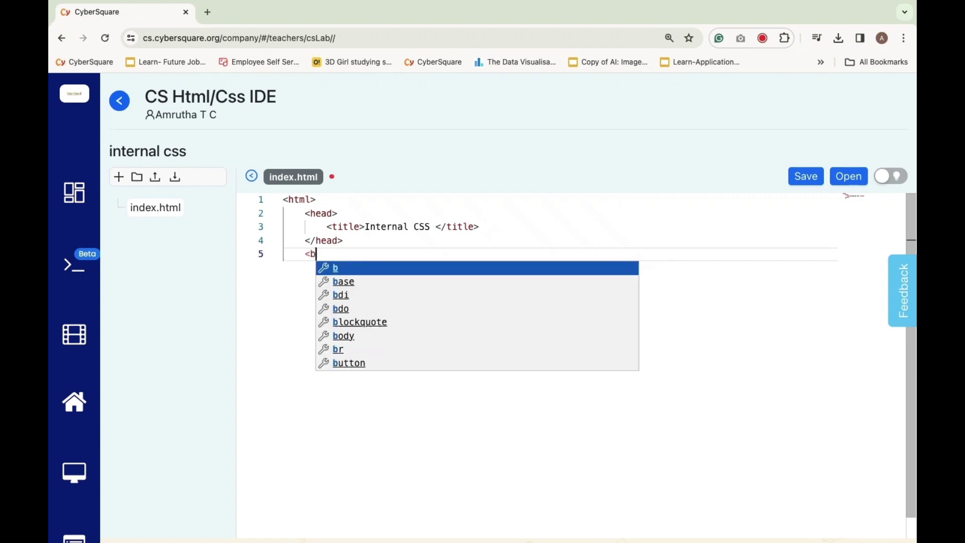
pyautogui.write('ody>')
pyautogui.press('Return')
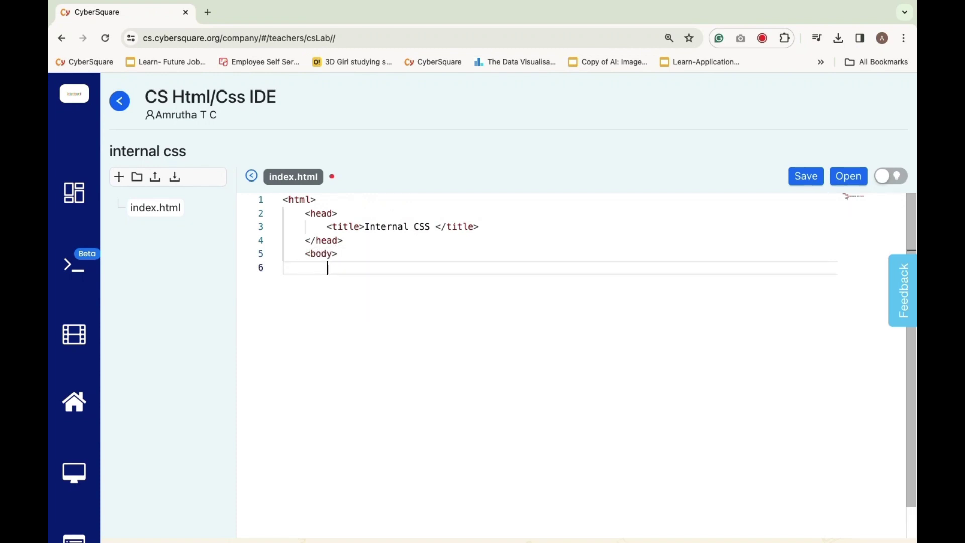
pyautogui.write('<p> Diff')
pyautogui.write('erent ways of ')
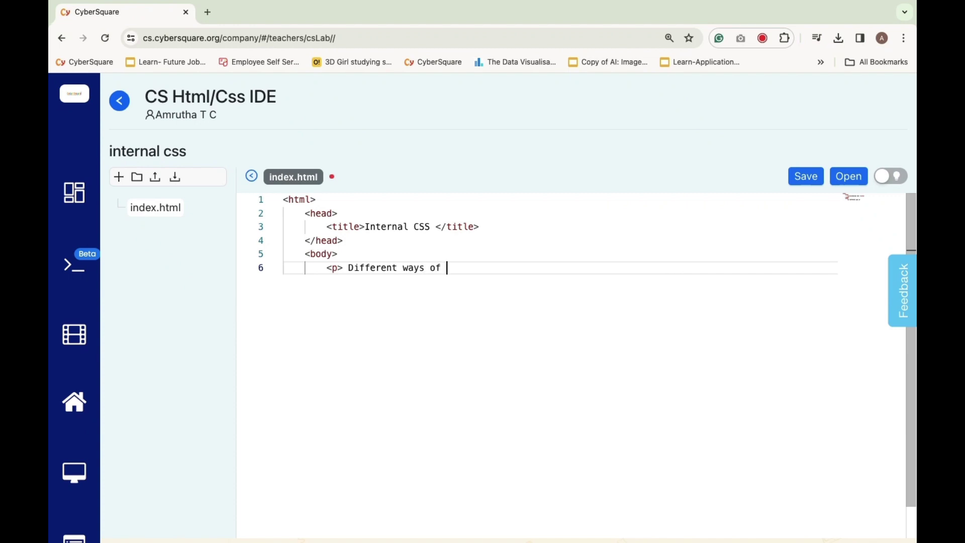
pyautogui.write('applying CSS ')
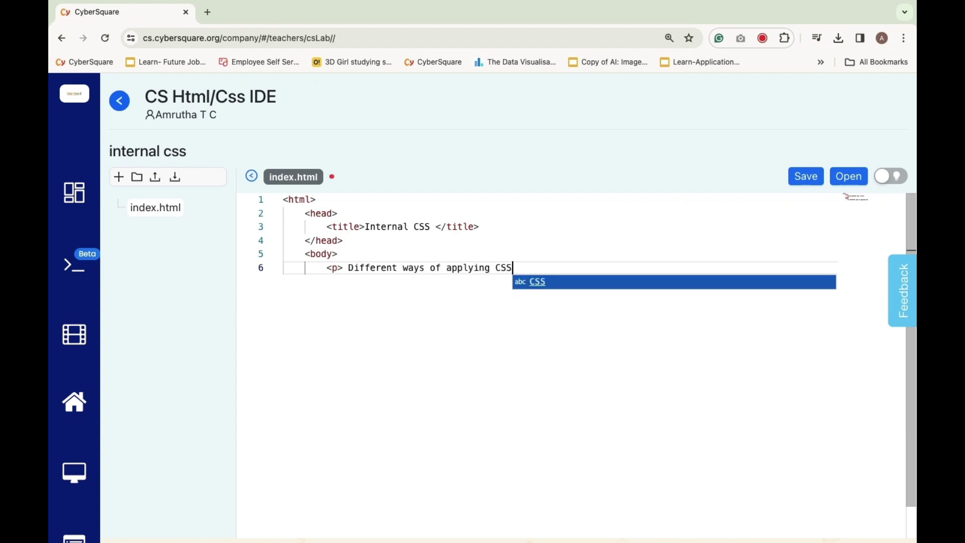
pyautogui.write('</p>')
pyautogui.press('Return')
pyautogui.write('</')
pyautogui.press('Return')
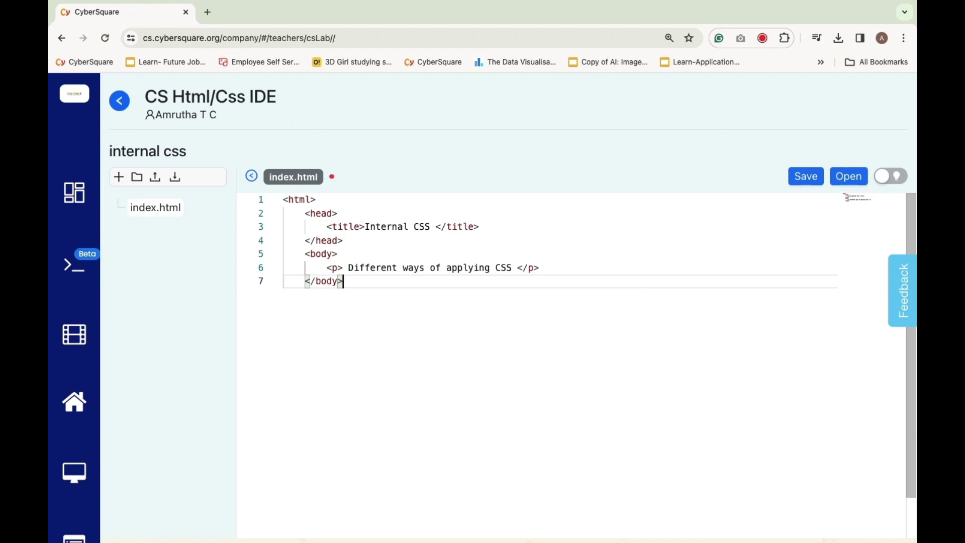
pyautogui.press('Return')
pyautogui.write('</')
pyautogui.press('Return')
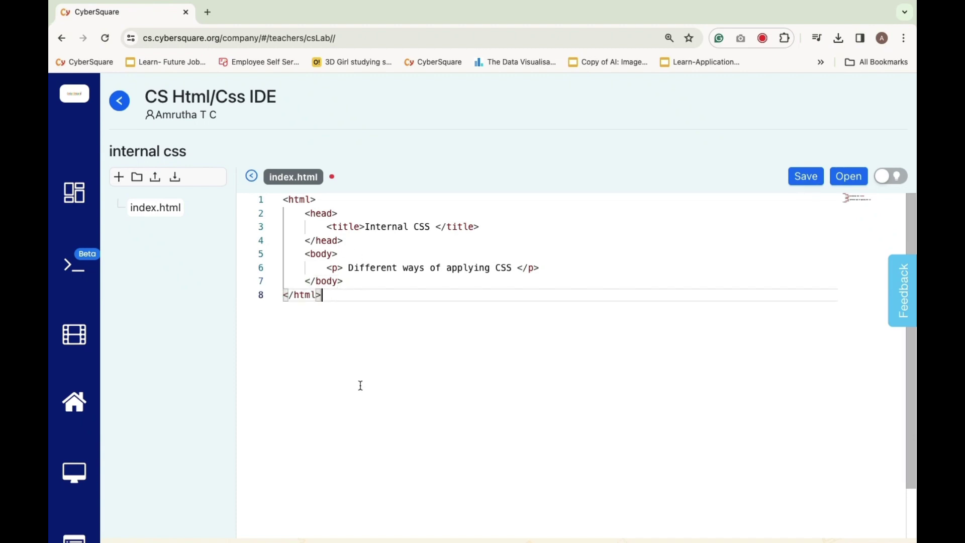
pyautogui.click(490, 227)
# Add a style block in the head with a p rule: color purple, font-size
pyautogui.press('Return')
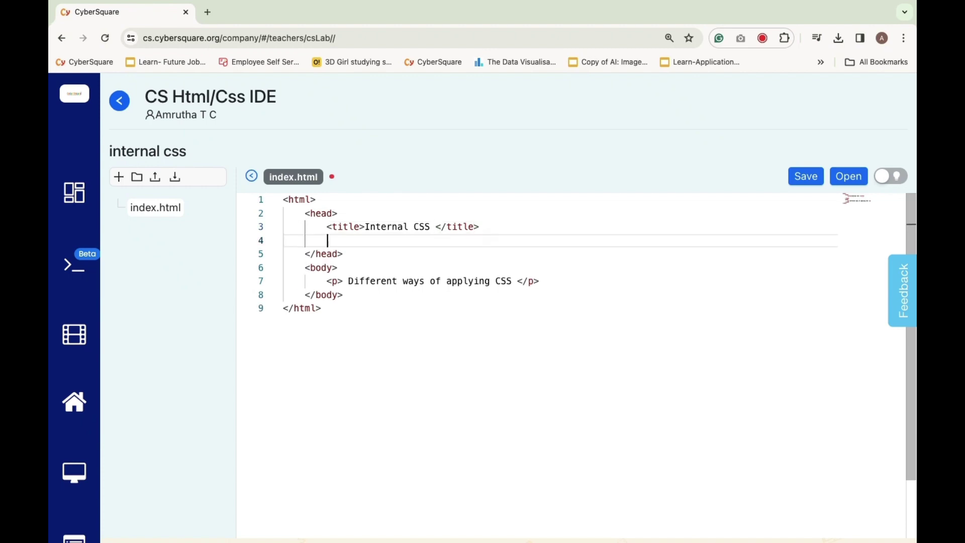
pyautogui.write('<style>')
pyautogui.press('Return')
pyautogui.write('p')
pyautogui.press('Return')
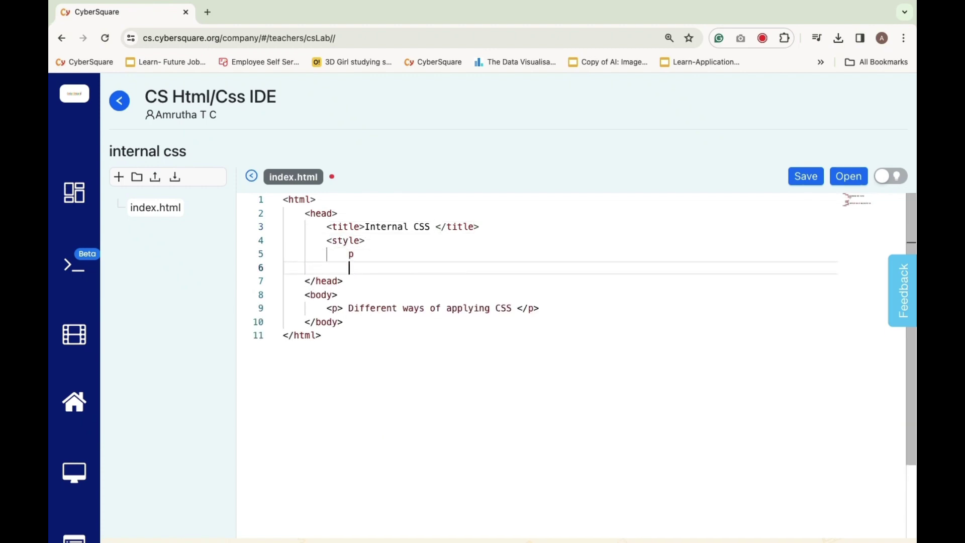
pyautogui.write('{')
pyautogui.press('Return')
pyautogui.write('colo')
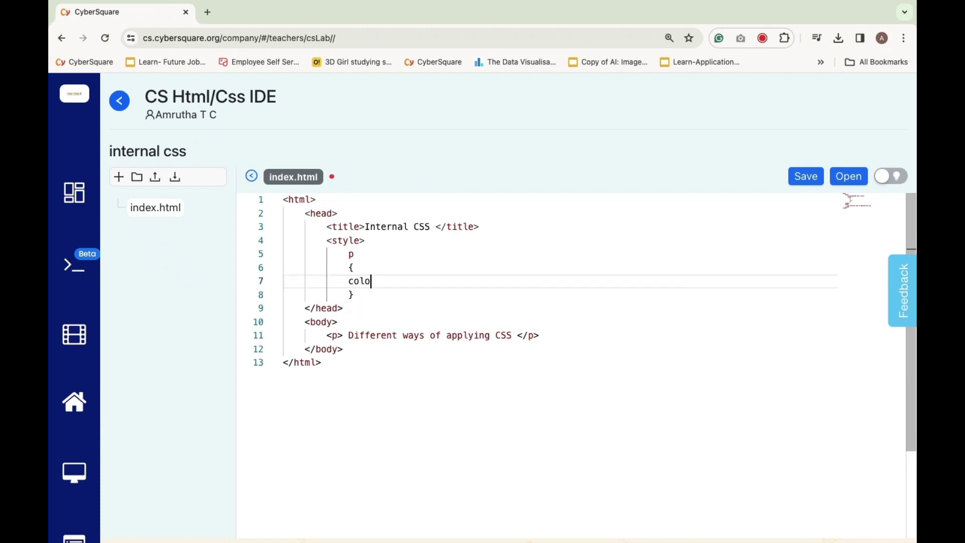
pyautogui.write('r :purple ')
pyautogui.write(';')
pyautogui.press('Return')
pyautogui.write('font-siz')
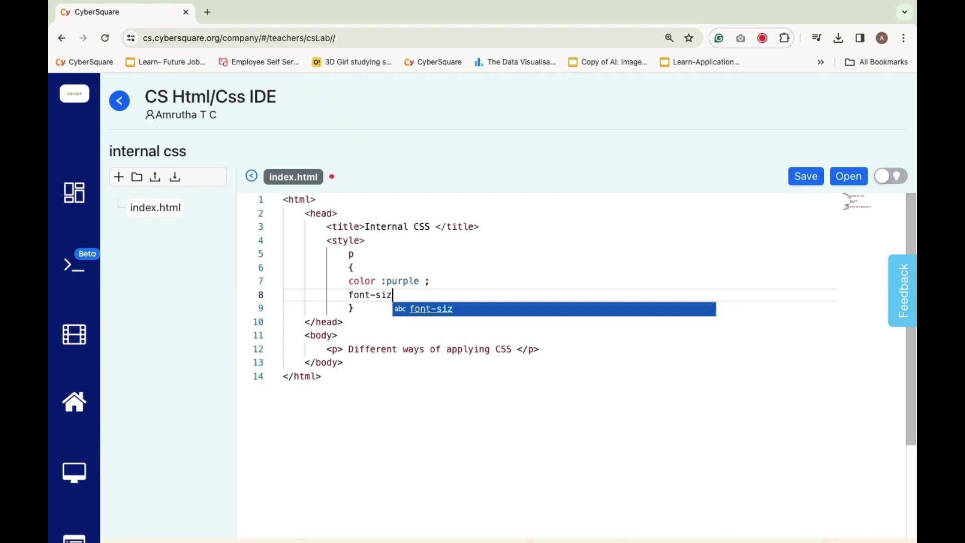
pyautogui.write('e')
pyautogui.press('Return')
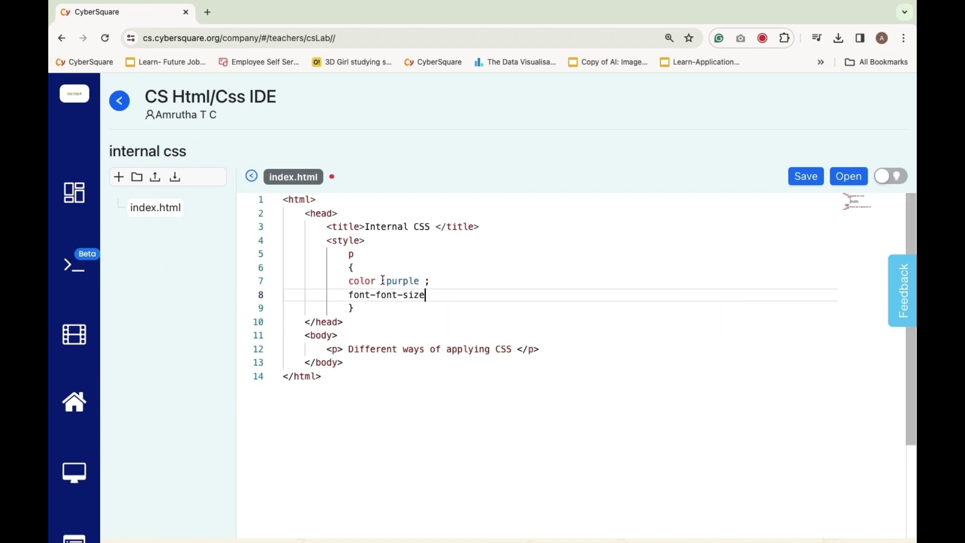
# Remove the duplicated 'font-', finish font-size:16px; and close the style tag
pyautogui.moveTo(376, 295); pyautogui.dragTo(349, 295)
pyautogui.press('BackSpace')
pyautogui.write(': 16px;')
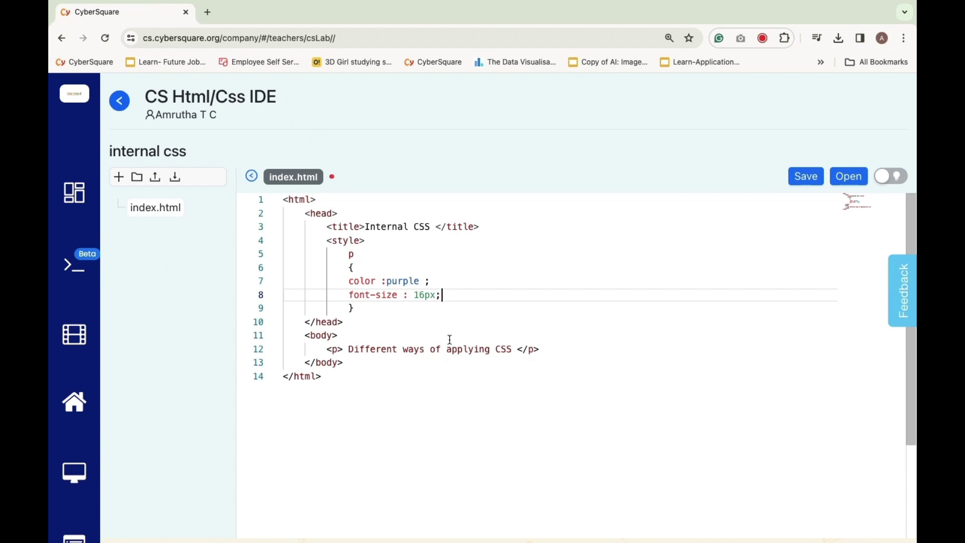
pyautogui.click(413, 295)
pyautogui.press('BackSpace')
pyautogui.click(372, 309)
pyautogui.press('Return')
pyautogui.write('</')
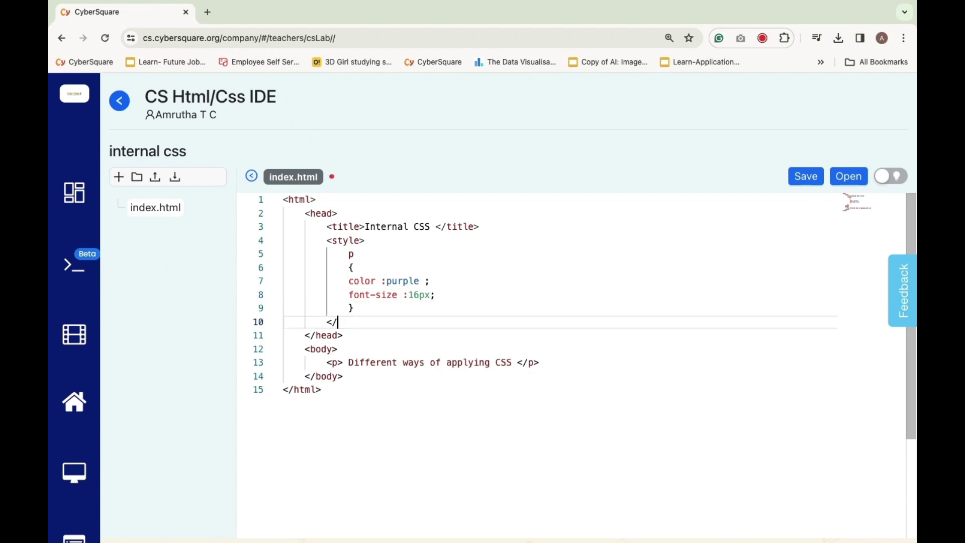
pyautogui.press('Return')
pyautogui.press('BackSpace')
pyautogui.press('BackSpace')
pyautogui.write('/sty')
pyautogui.press('Return')
# Move the cursor to the end of the External CSS index.html
pyautogui.click(401, 403)
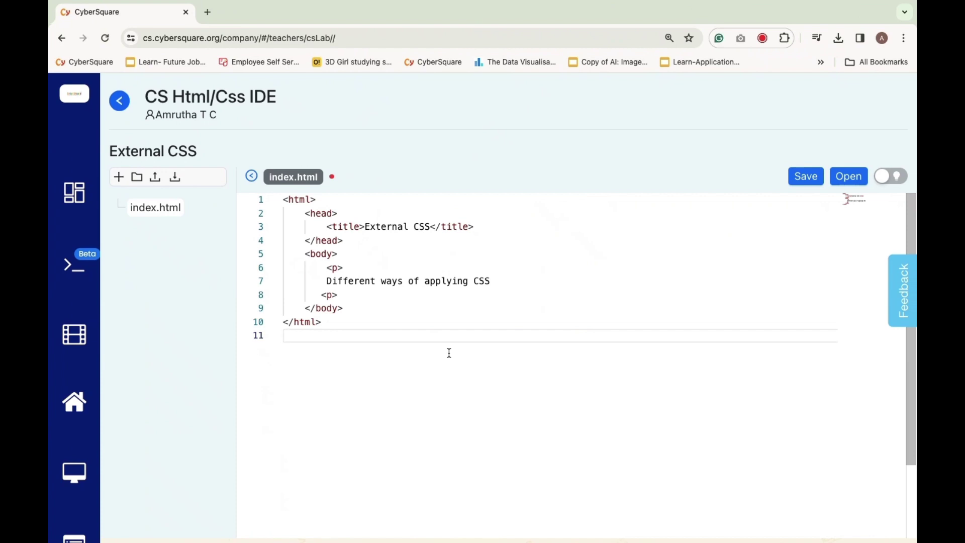
# Create a new file named style.css in the project and open it
pyautogui.click(119, 177)
pyautogui.write('style')
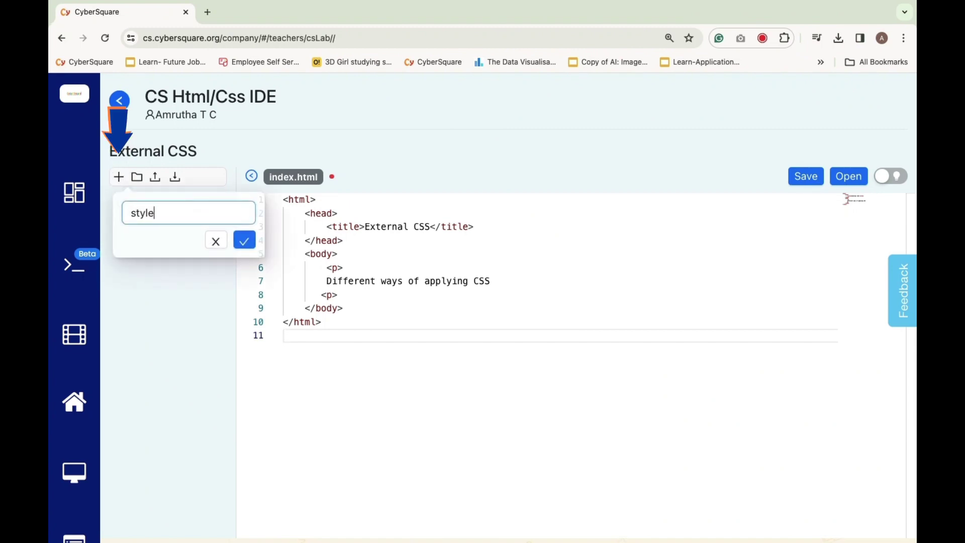
pyautogui.write('.css')
pyautogui.click(244, 242)
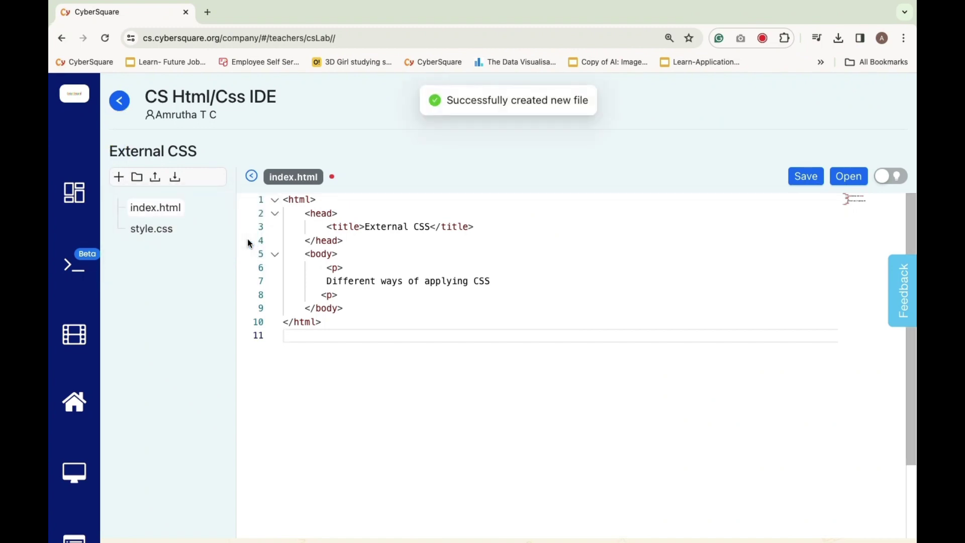
pyautogui.click(146, 234)
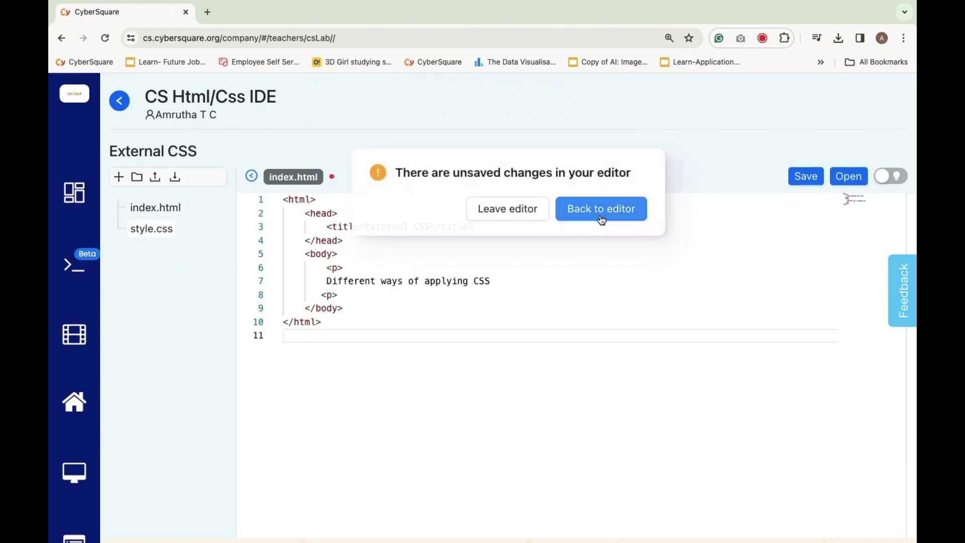
# Write p { color: purple; font-size: 16px; } in style.css and save it
pyautogui.click(518, 215)
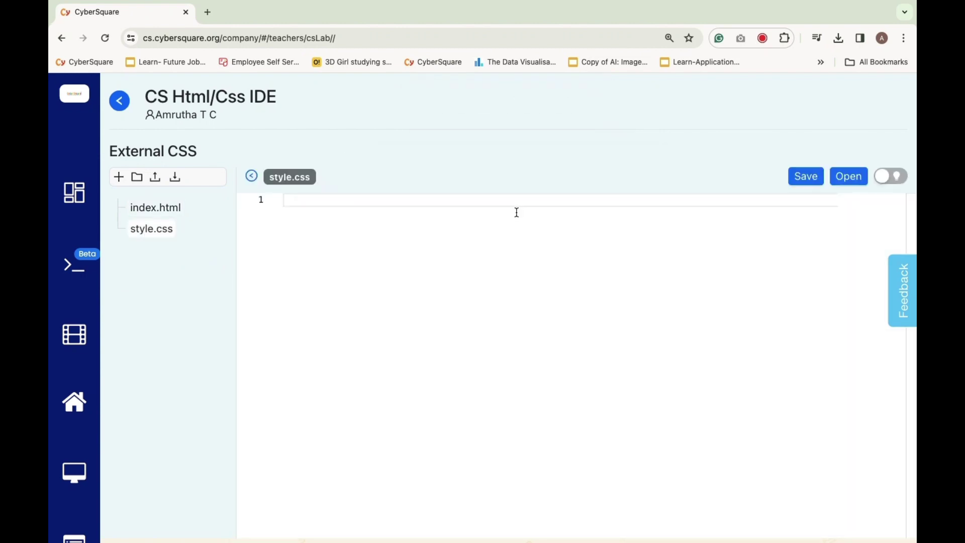
pyautogui.write('p')
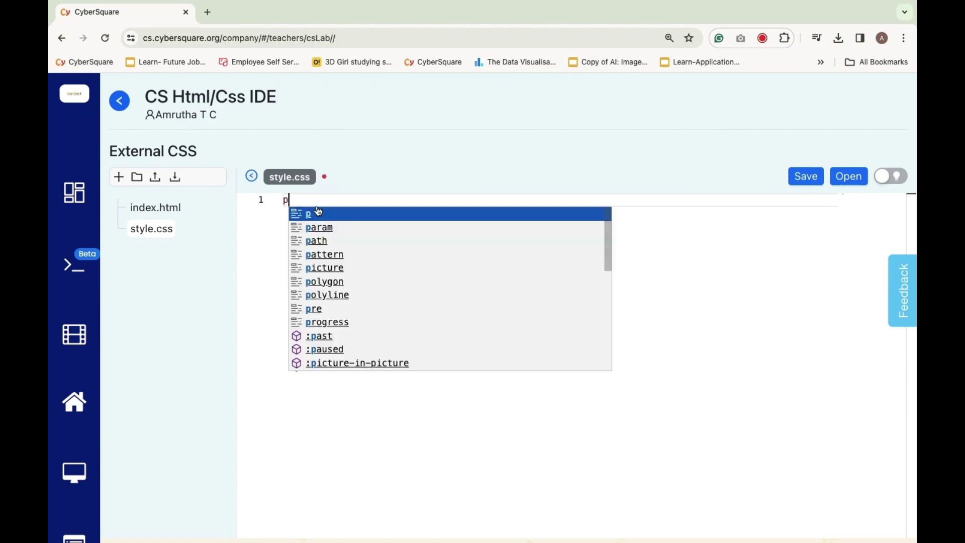
pyautogui.press('Return')
pyautogui.write('{')
pyautogui.press('Return')
pyautogui.press('Return')
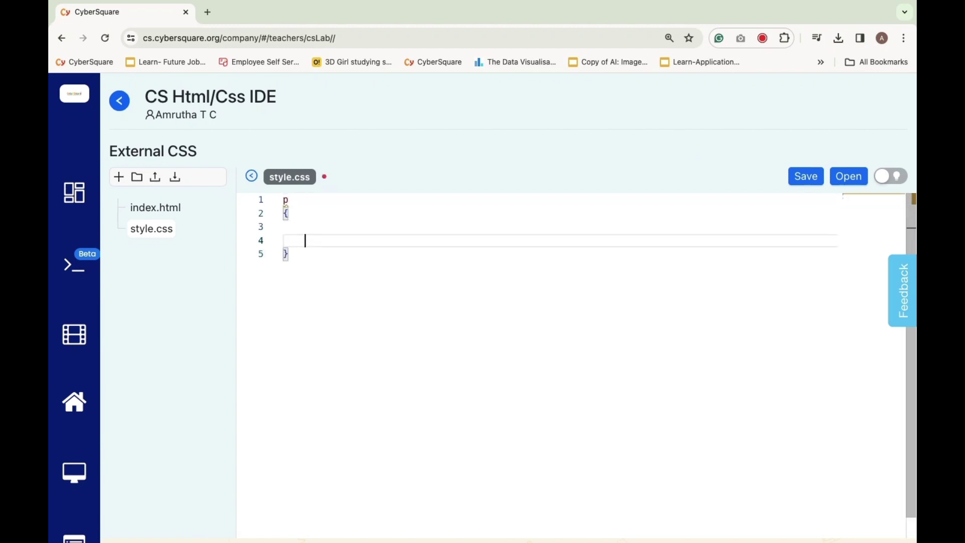
pyautogui.press('Up')
pyautogui.write('colo')
pyautogui.press('Return')
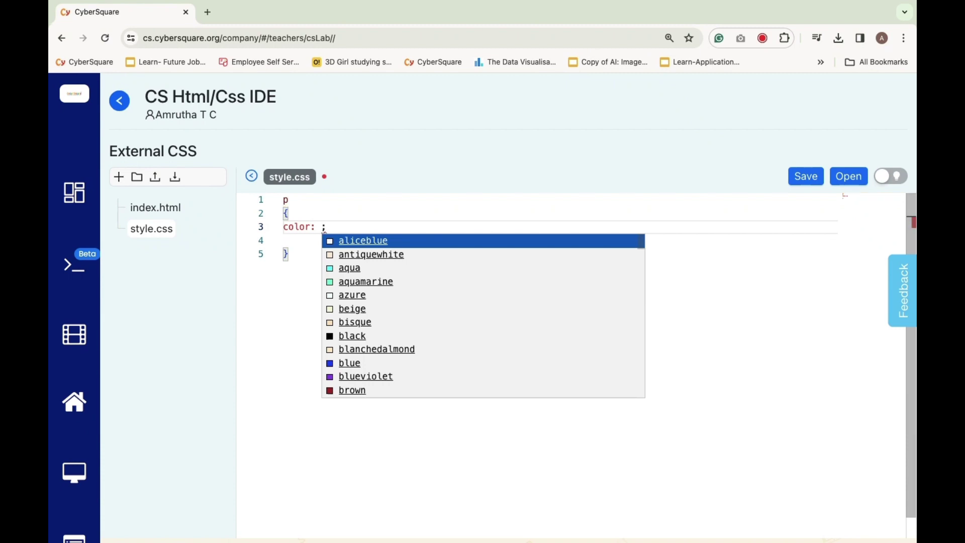
pyautogui.write('pur')
pyautogui.press('Return')
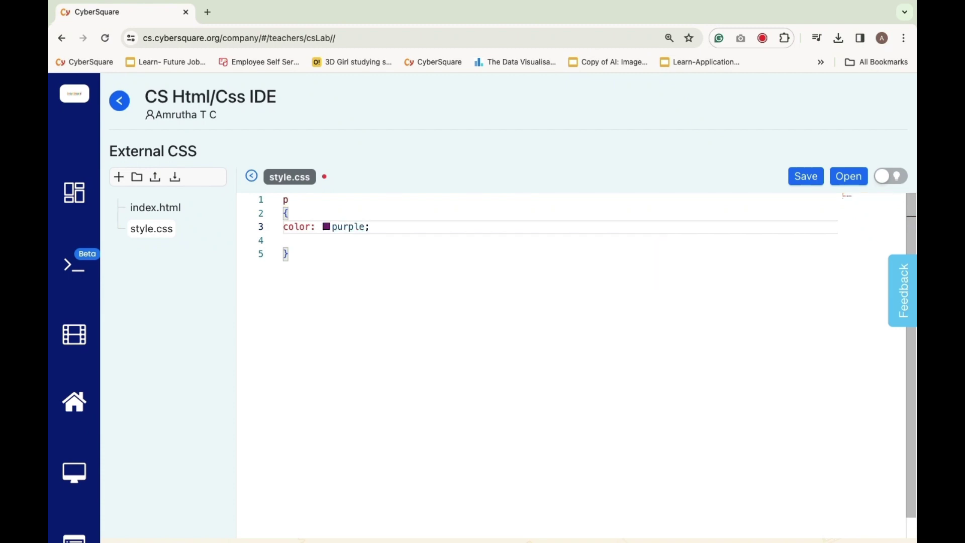
pyautogui.press('Down')
pyautogui.write('font')
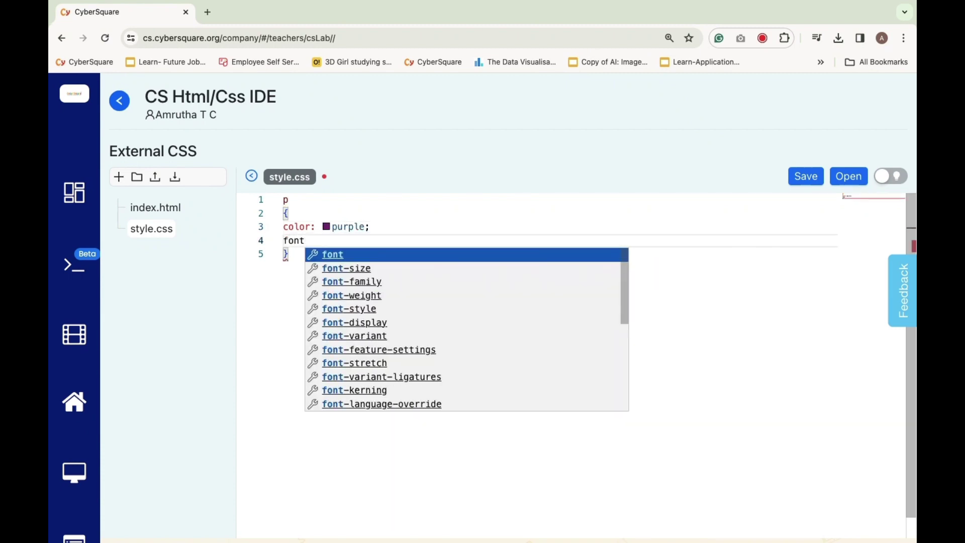
pyautogui.write('-s')
pyautogui.press('Return')
pyautogui.write('16')
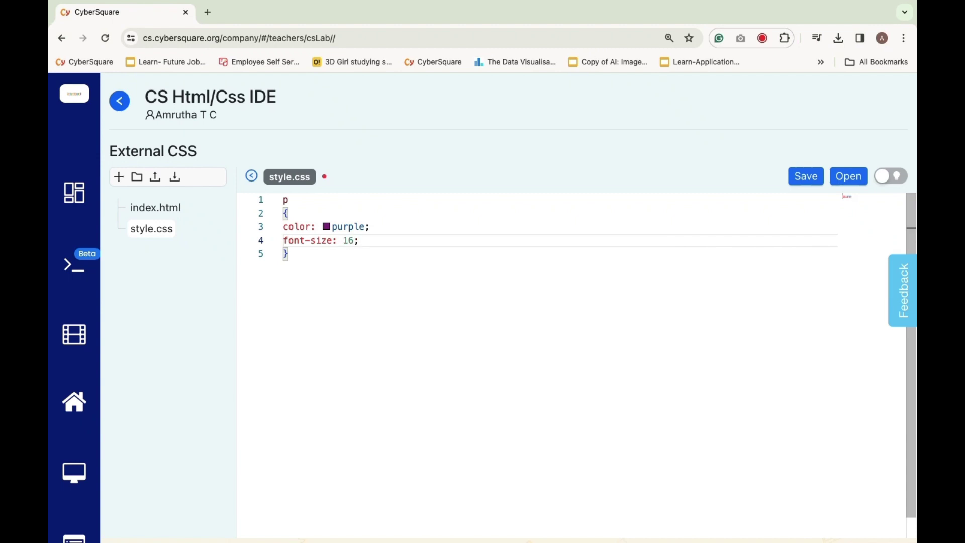
pyautogui.write('px;')
pyautogui.press('BackSpace')
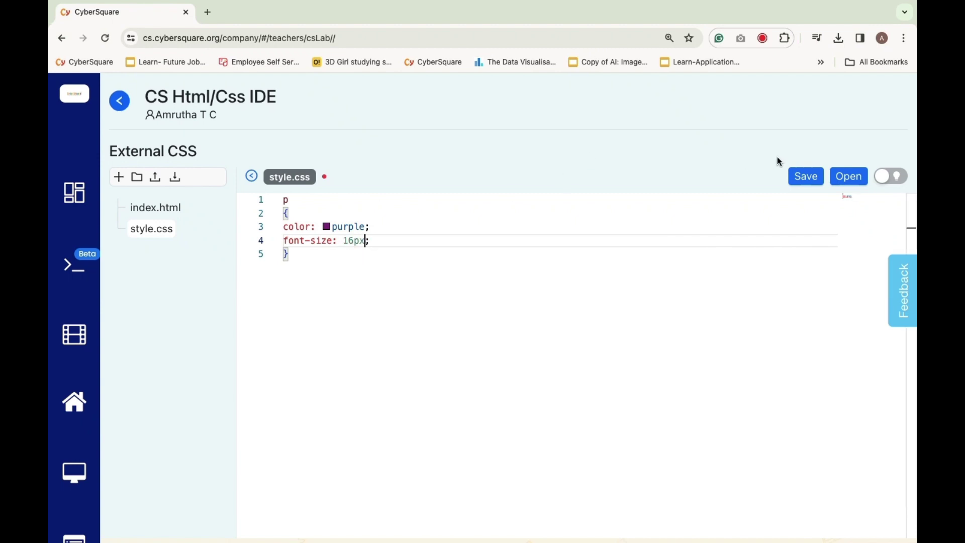
pyautogui.click(802, 175)
pyautogui.click(513, 292)
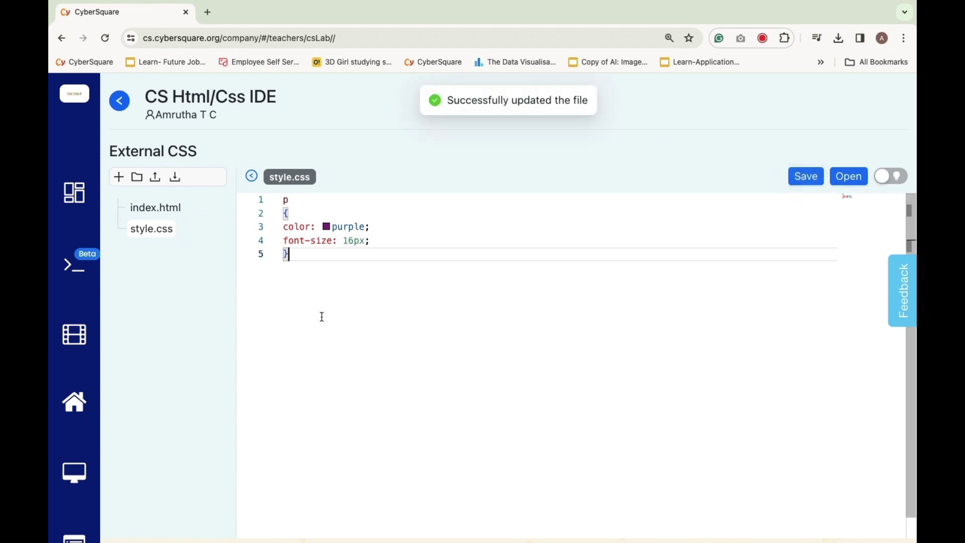
# Add <link rel="stylesheet" href="style.css"> below the title in index.html
pyautogui.click(150, 215)
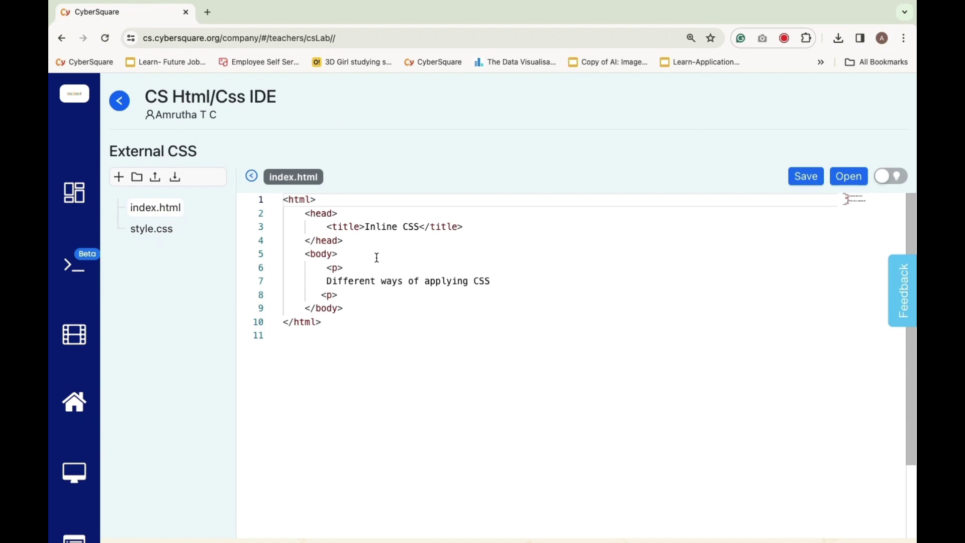
pyautogui.click(481, 228)
pyautogui.press('Return')
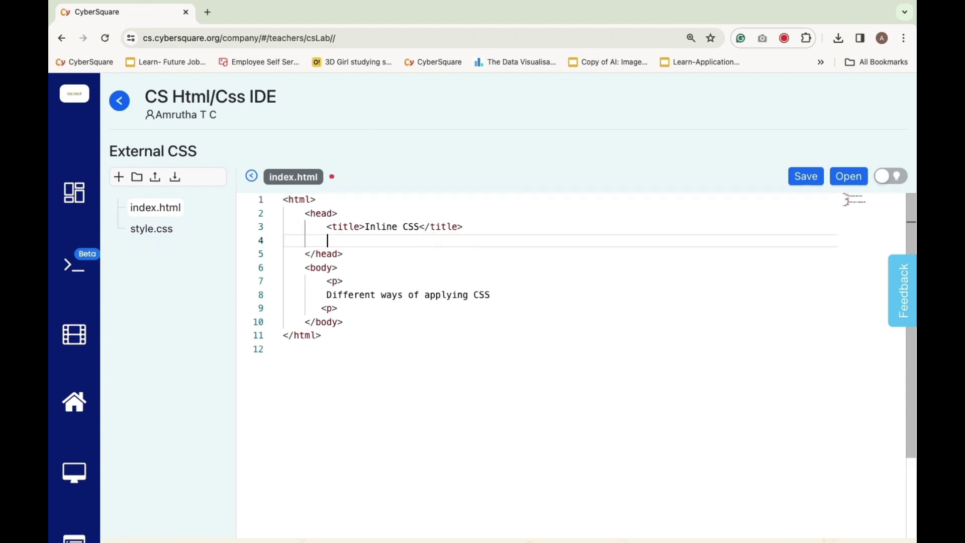
pyautogui.write('<link')
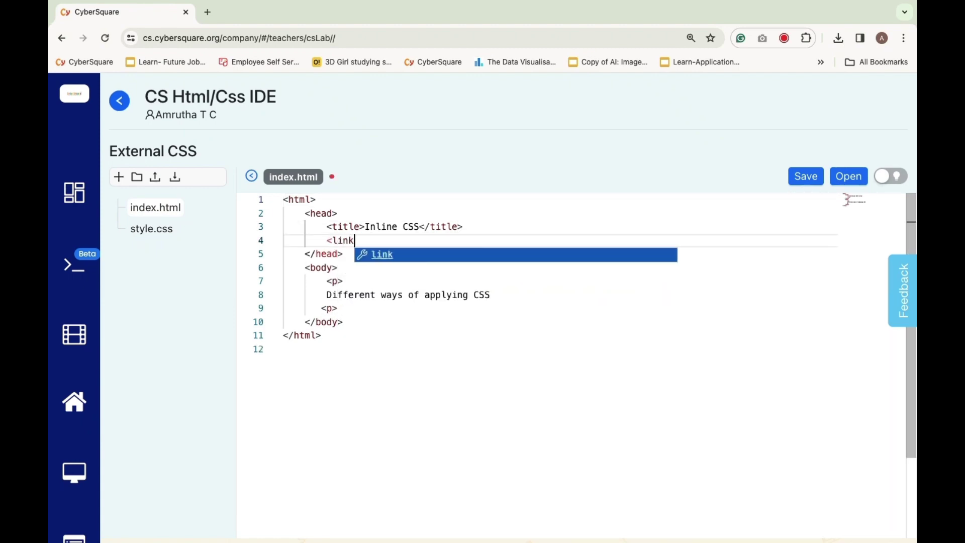
pyautogui.press('Escape')
pyautogui.write(' re')
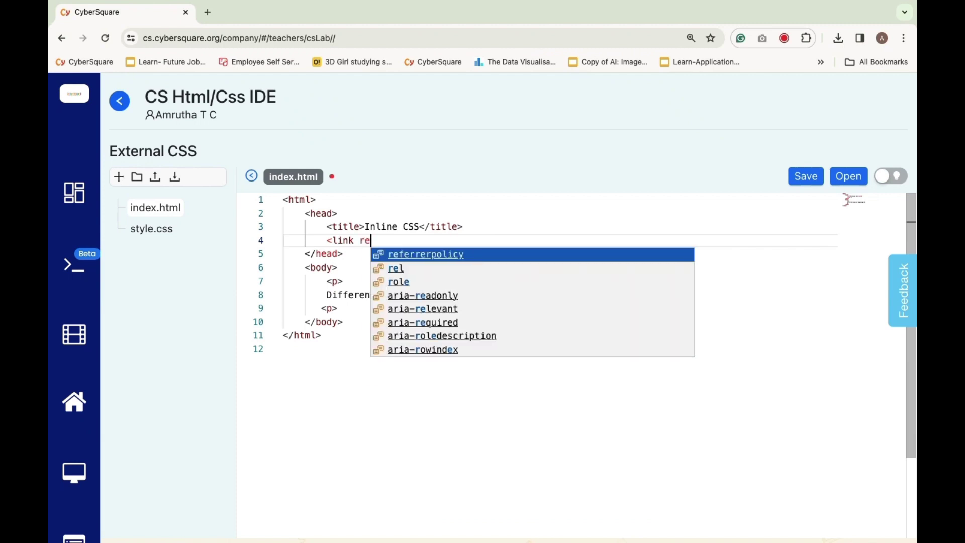
pyautogui.write('l=')
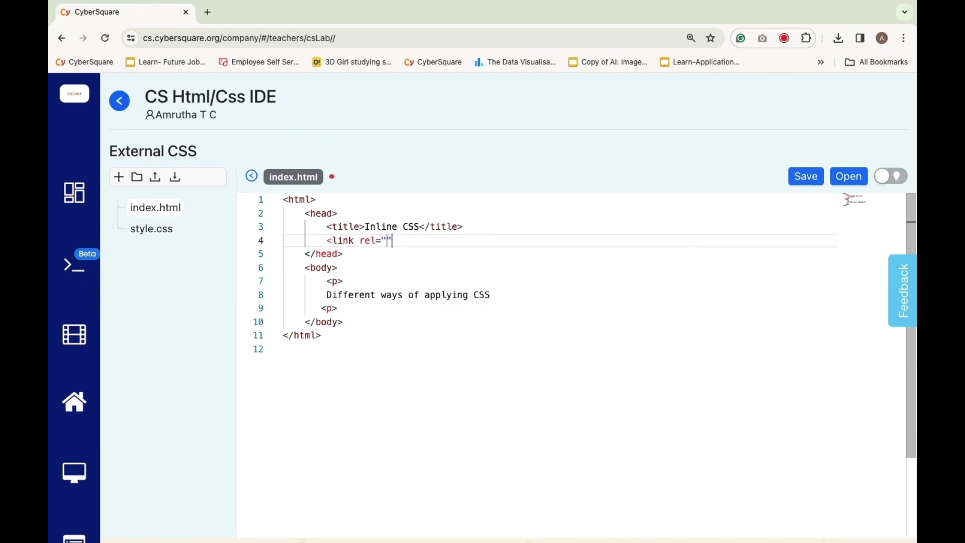
pyautogui.write('stylesheet')
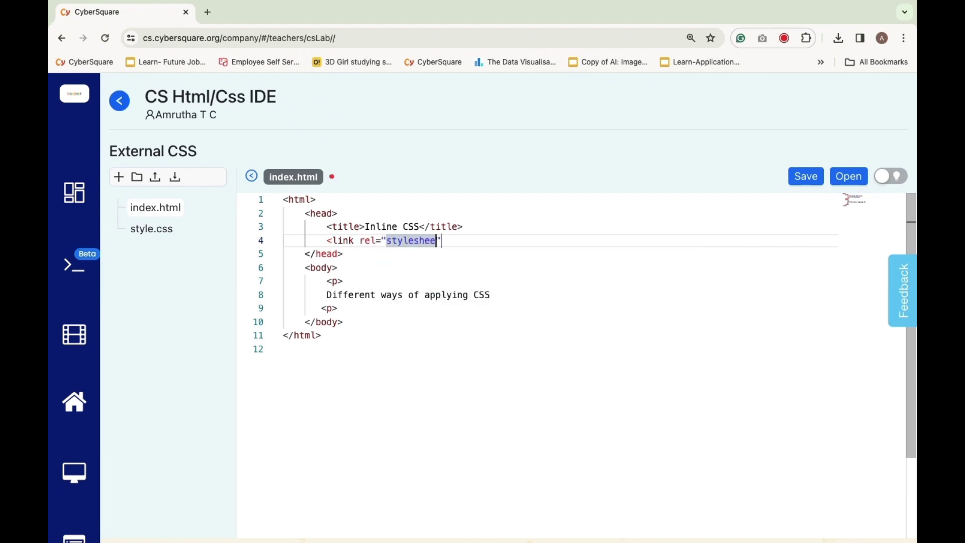
pyautogui.press('Right')
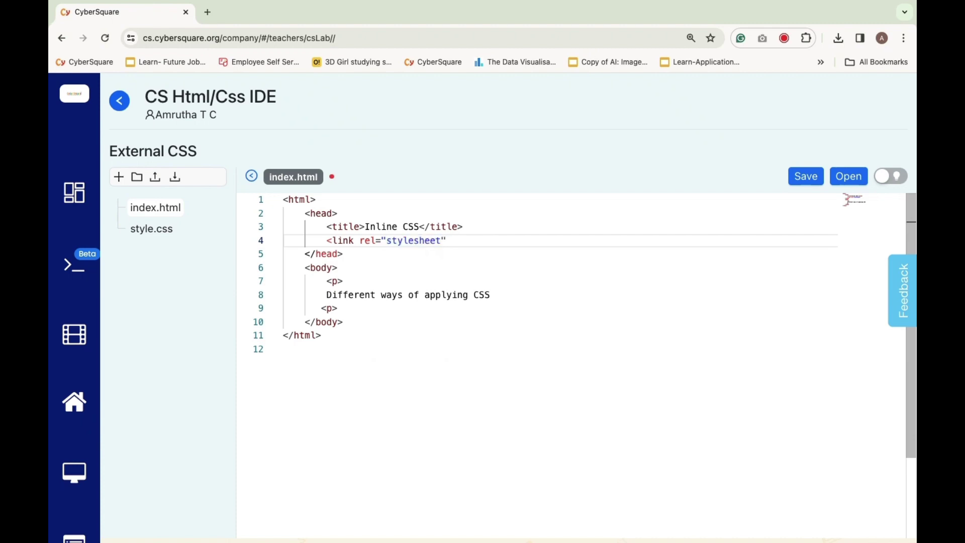
pyautogui.write('href="sty')
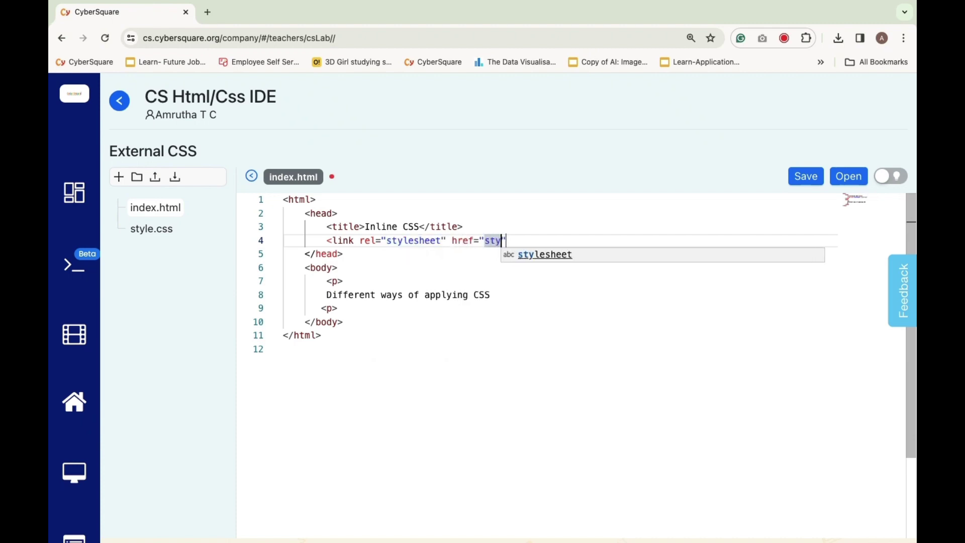
pyautogui.write('le')
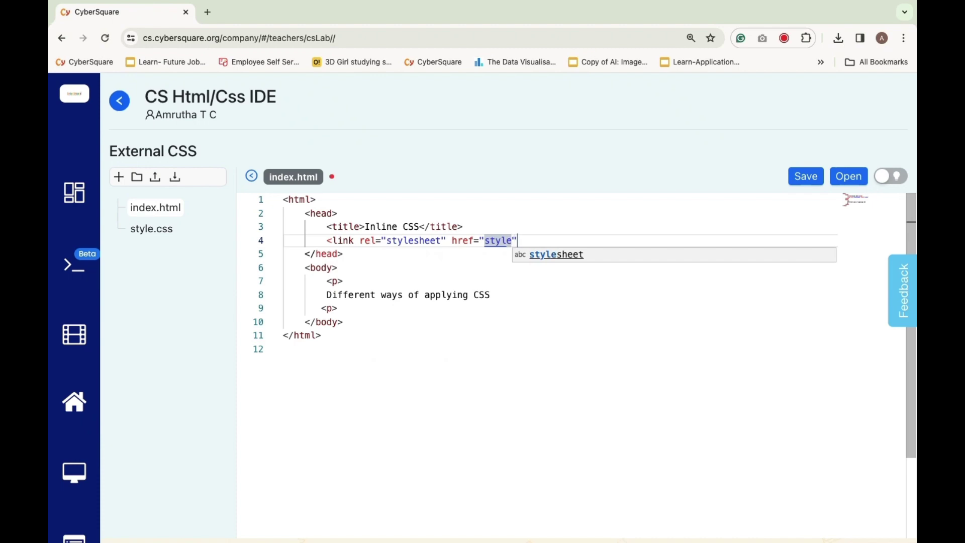
pyautogui.write('.css')
pyautogui.click(560, 240)
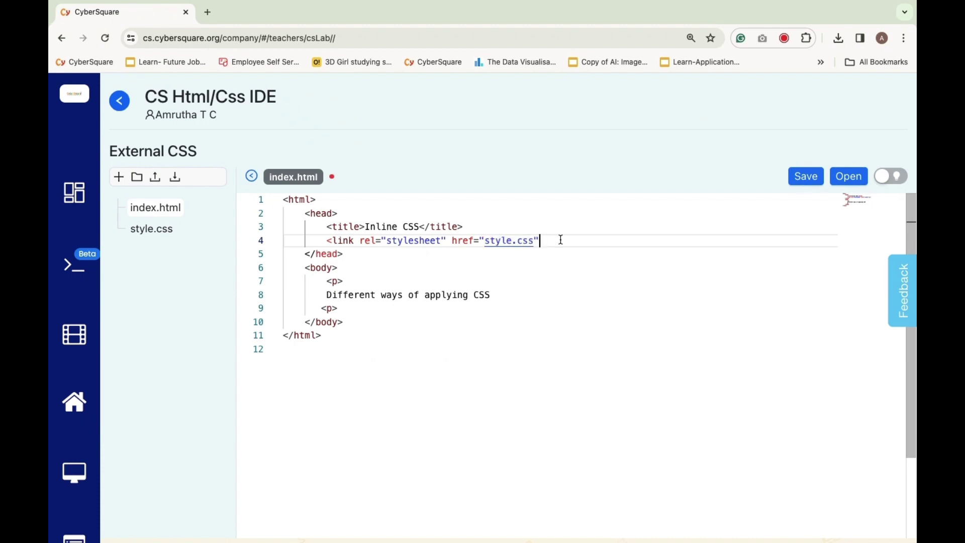
pyautogui.write('>')
# Save index.html with the stylesheet link
pyautogui.click(808, 179)
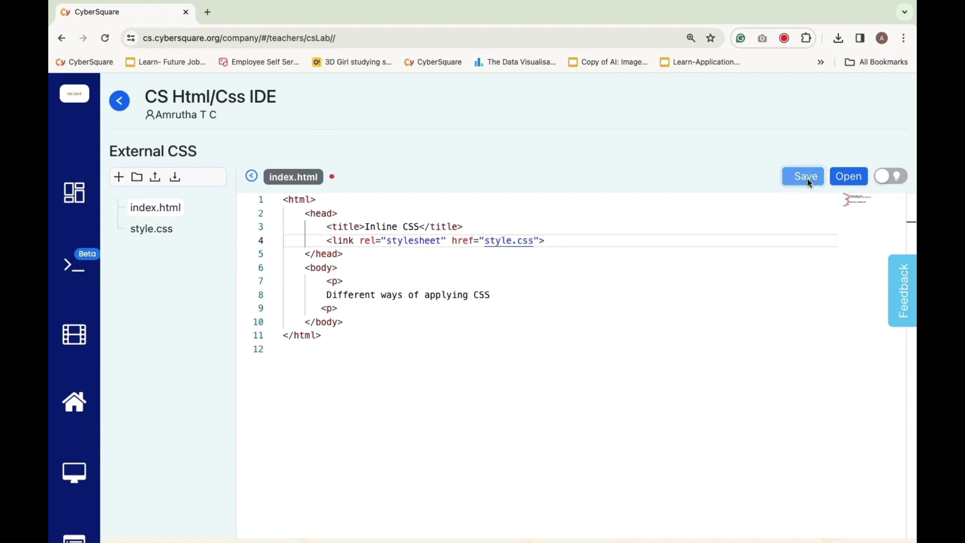